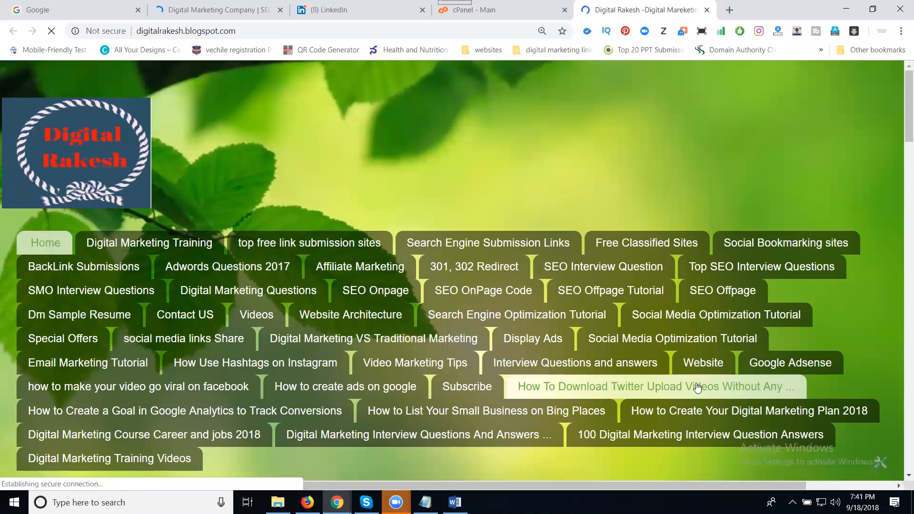
Switch through the Digital Marketing Company and Digital Rakesh tabs to the Google search page.
left_click(195, 16)
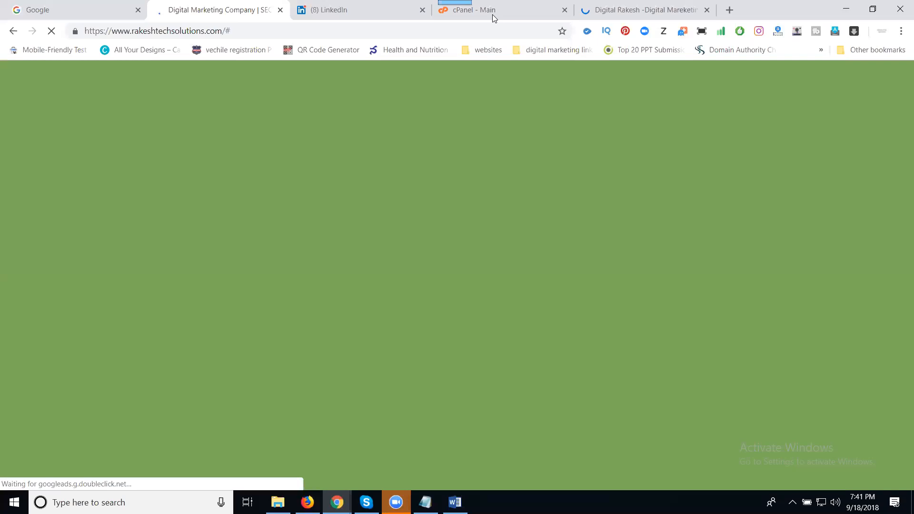
left_click(612, 11)
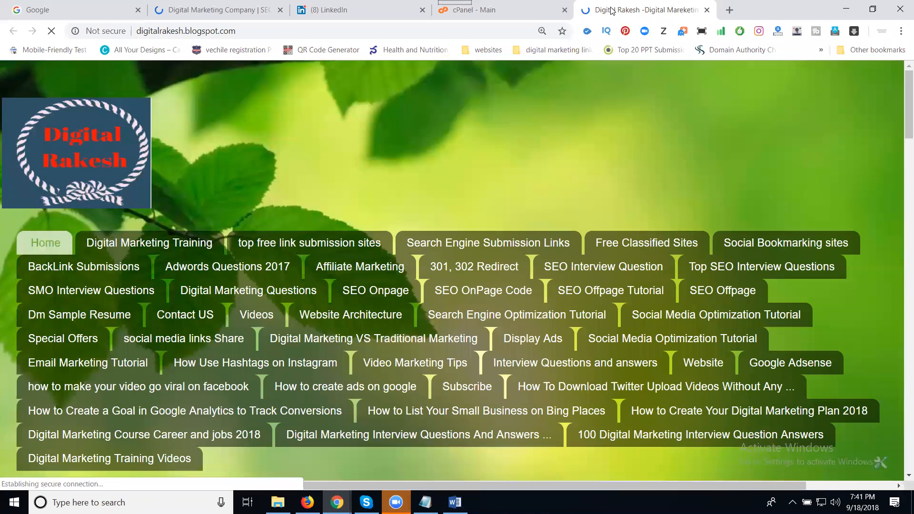
left_click(57, 8)
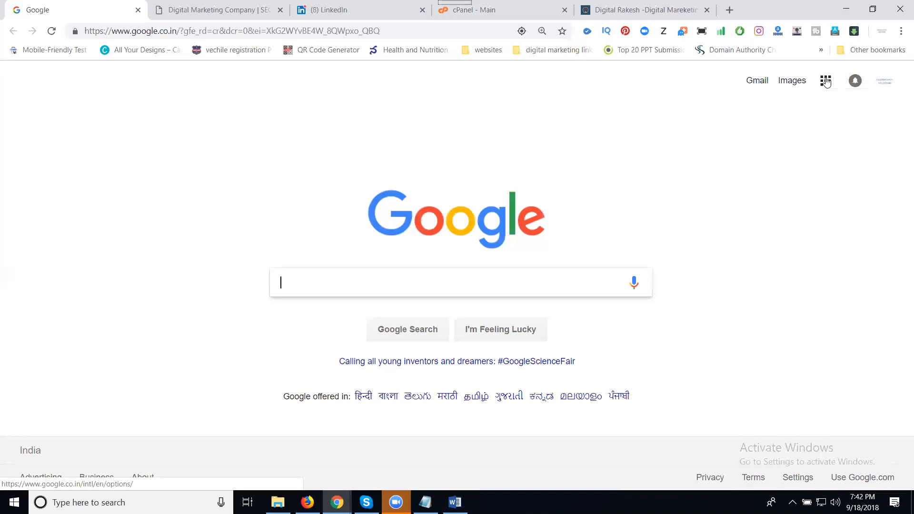
Open Google Drive from the Google apps grid.
left_click(827, 82)
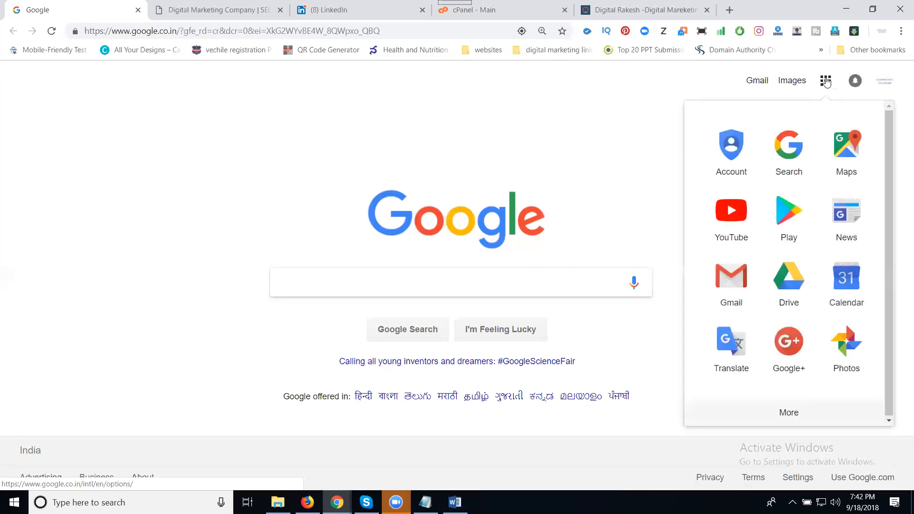
left_click(810, 226)
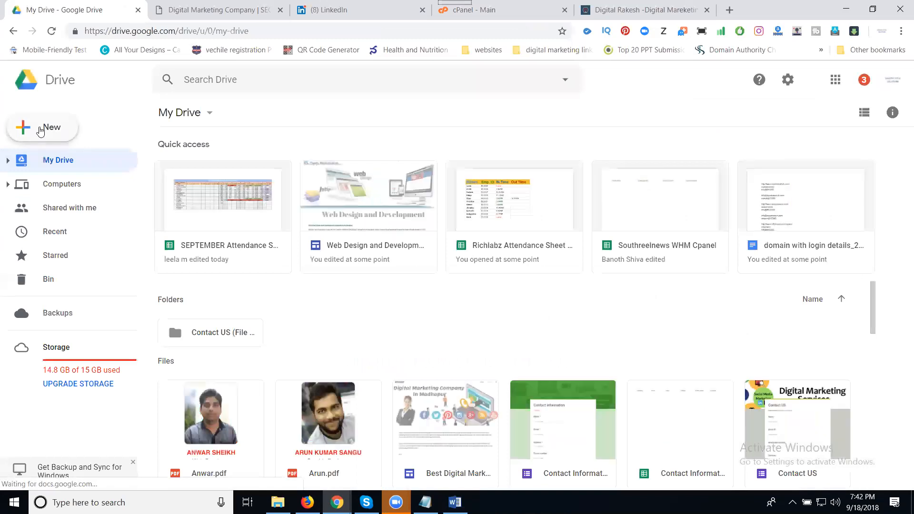
Start a new blank Google Form from Drive's New > More menu.
left_click(41, 132)
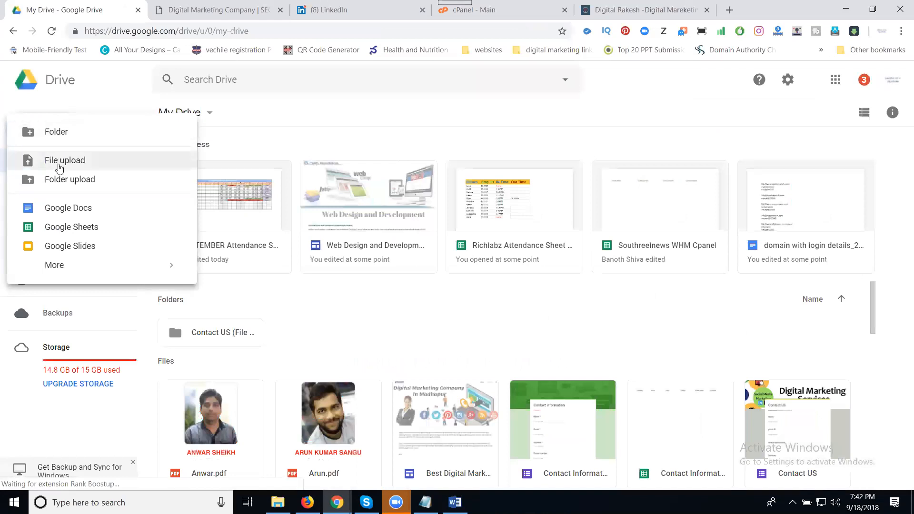
mouse_move(56, 266)
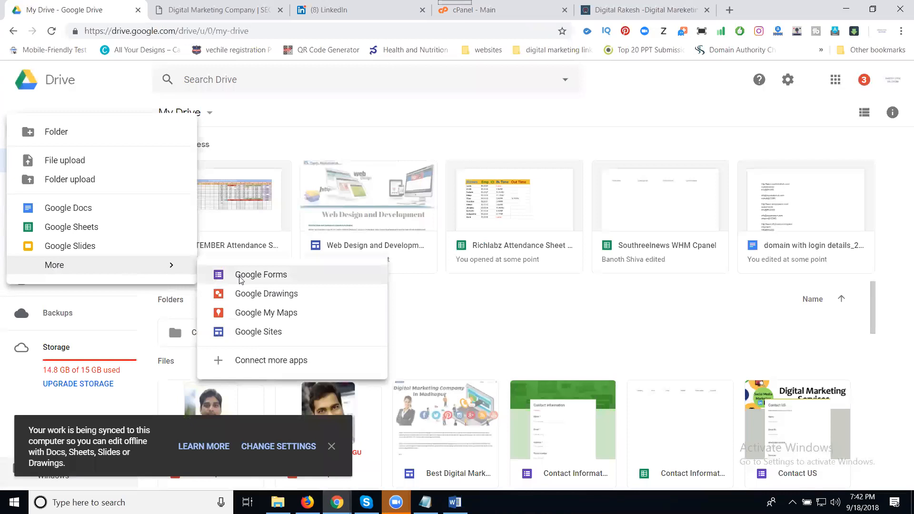
left_click(241, 280)
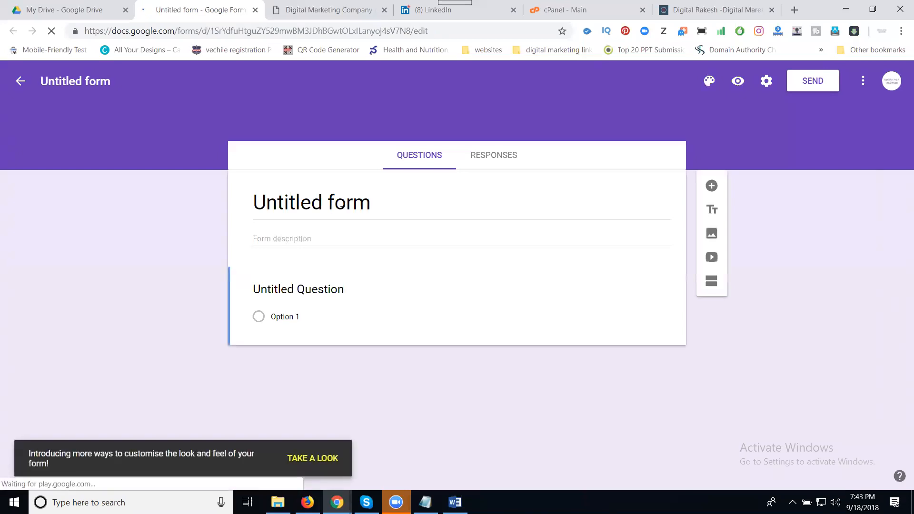
Title the form 'Digital Rakesh' and make the first question a required short-answer 'Name'.
left_click(306, 205)
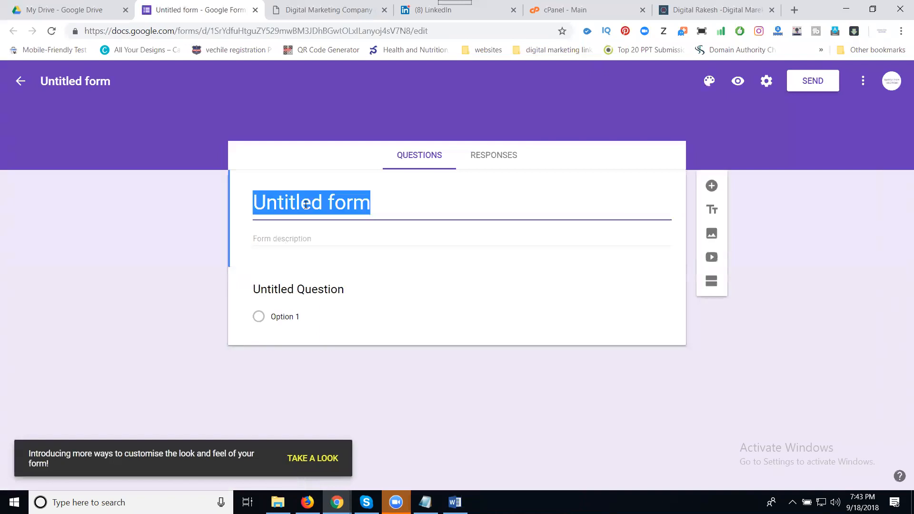
type("Digital Rakesh")
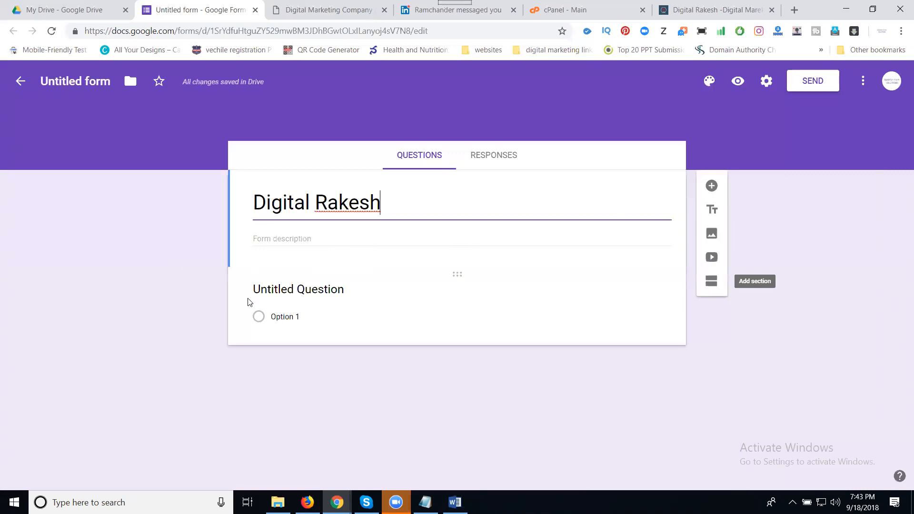
left_click(263, 321)
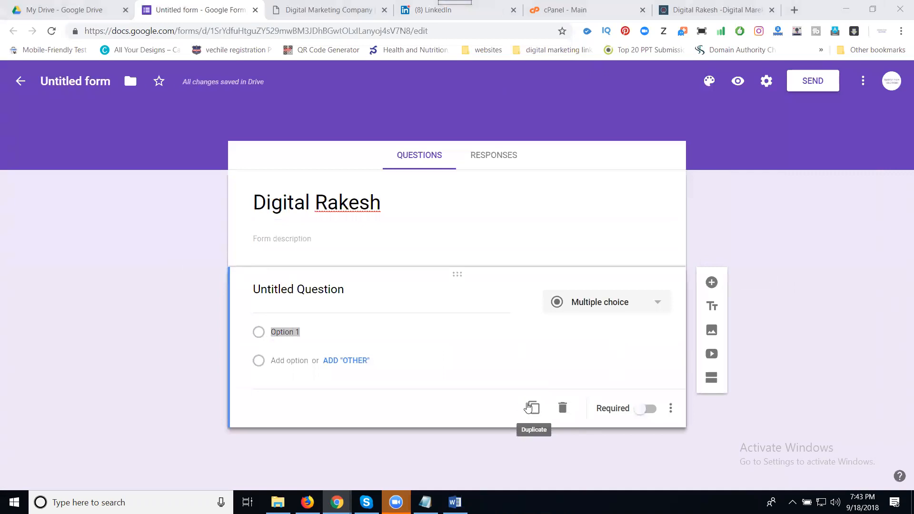
left_click(651, 414)
left_click(650, 404)
left_click(386, 302)
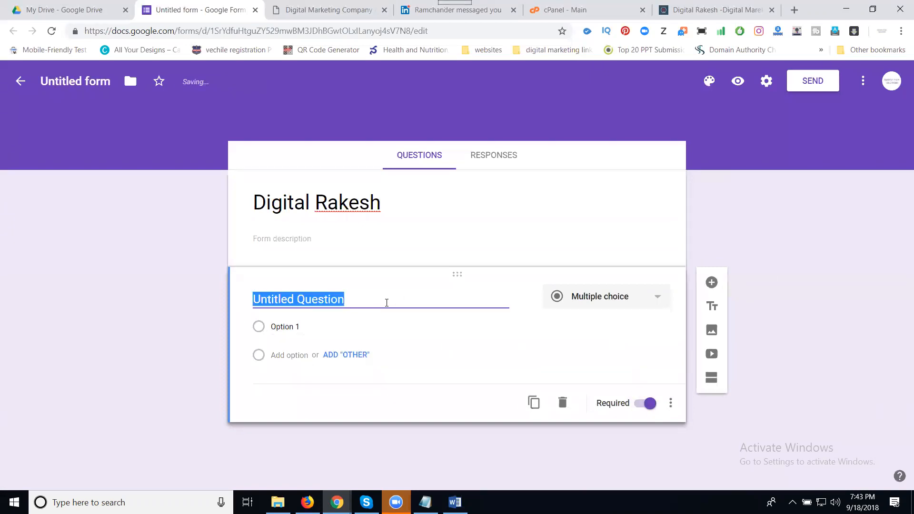
type("Name")
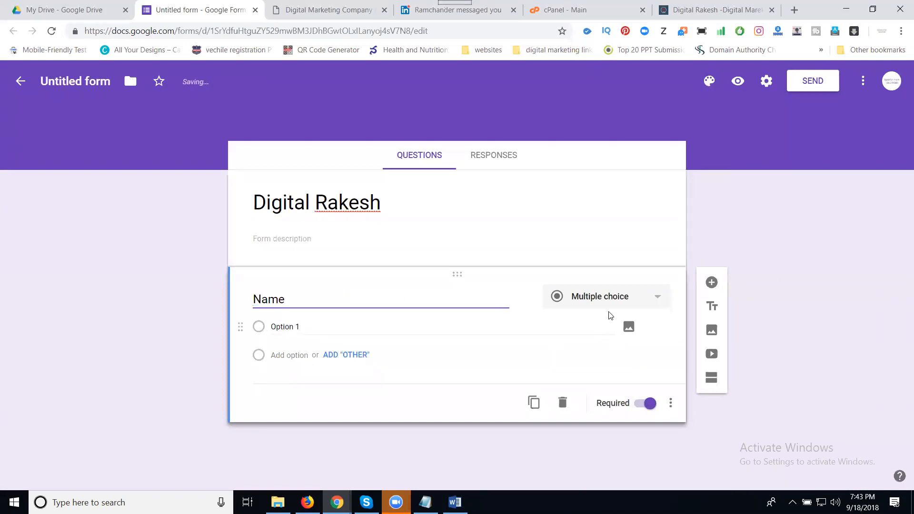
left_click(602, 300)
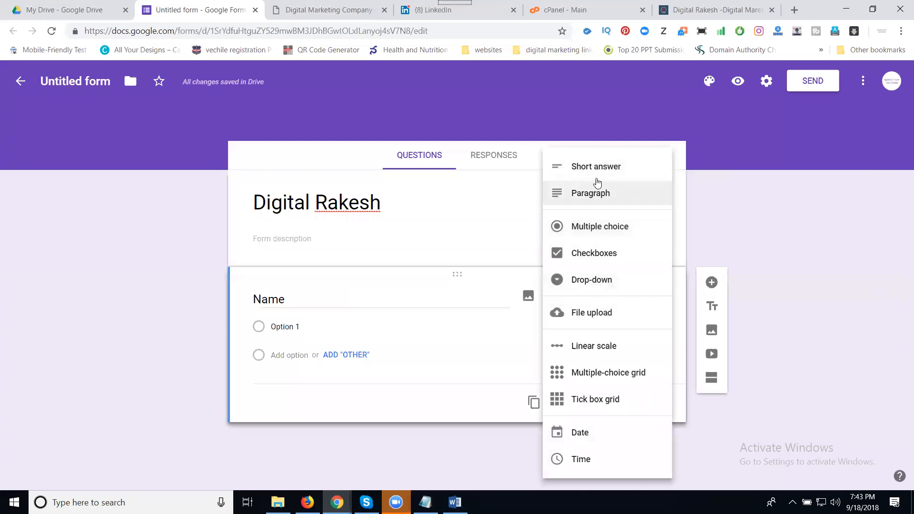
left_click(597, 168)
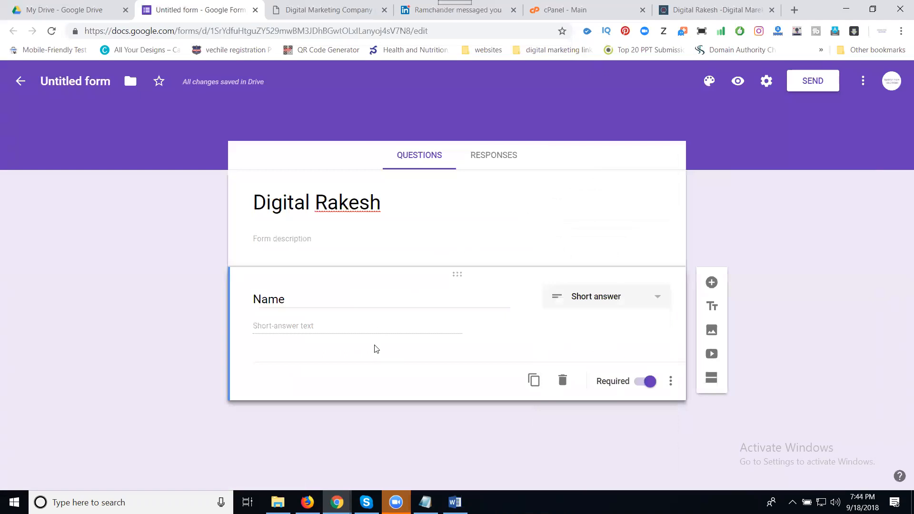
Duplicate the Name question into a required 'Number' question validated as a number.
left_click(533, 380)
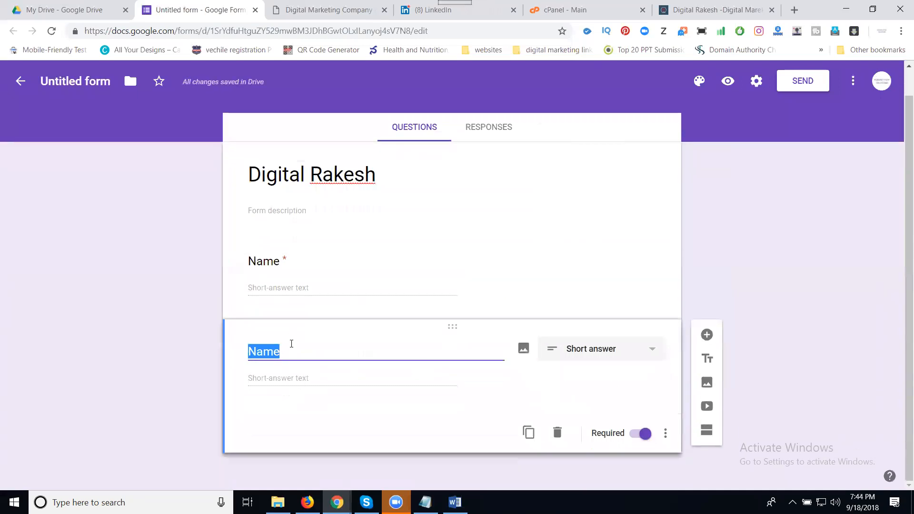
type("Number")
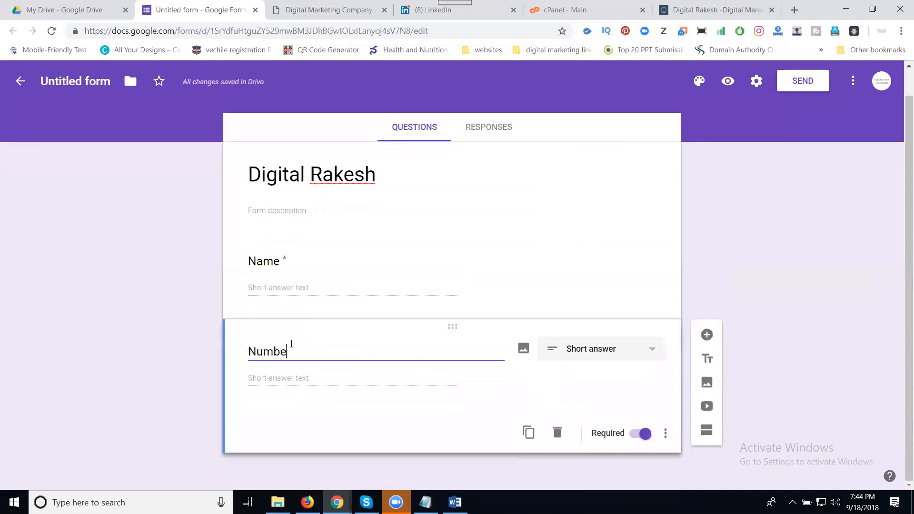
left_click(574, 356)
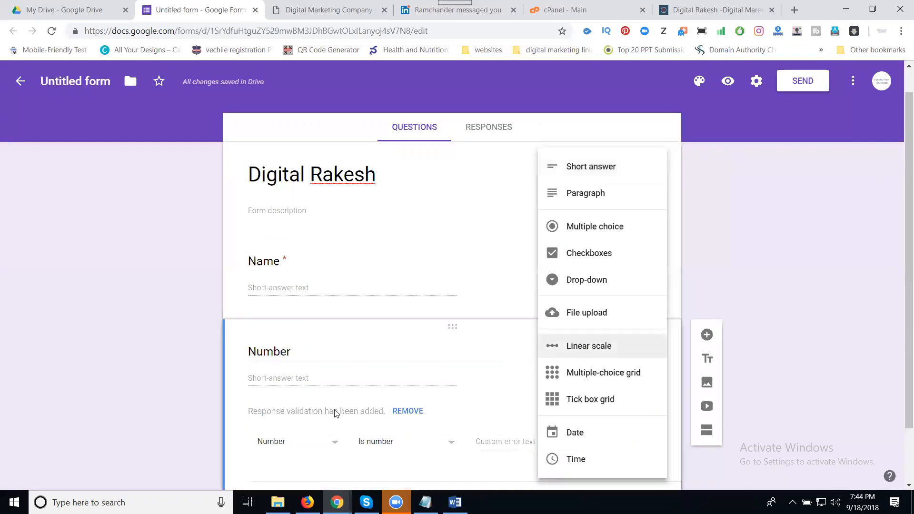
left_click(313, 443)
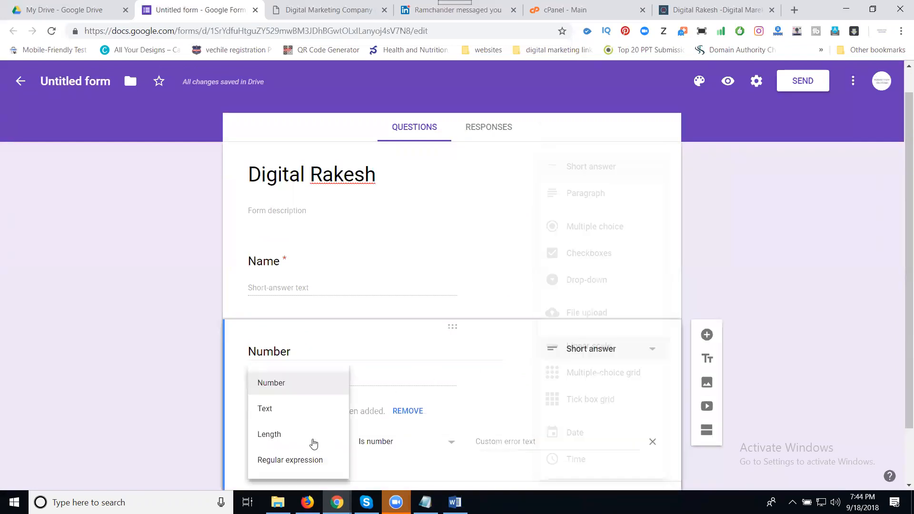
left_click(284, 385)
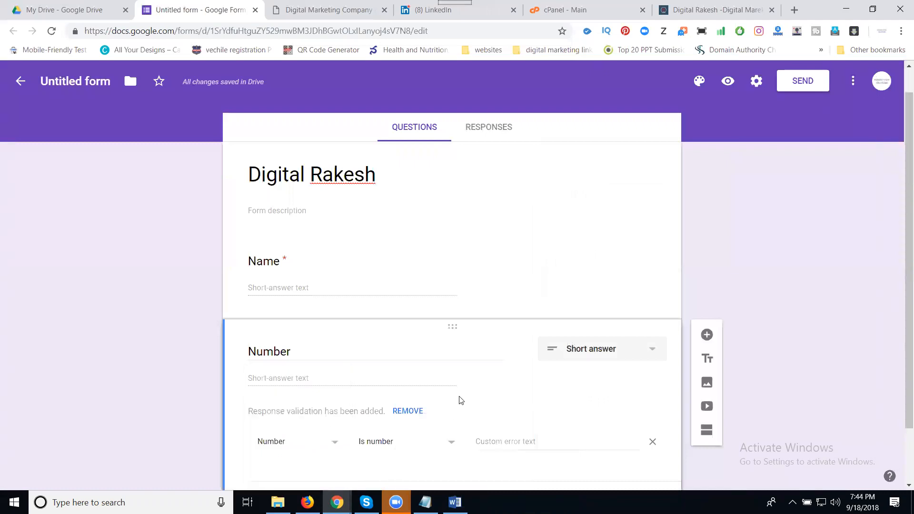
scroll(459, 398, "down", 2)
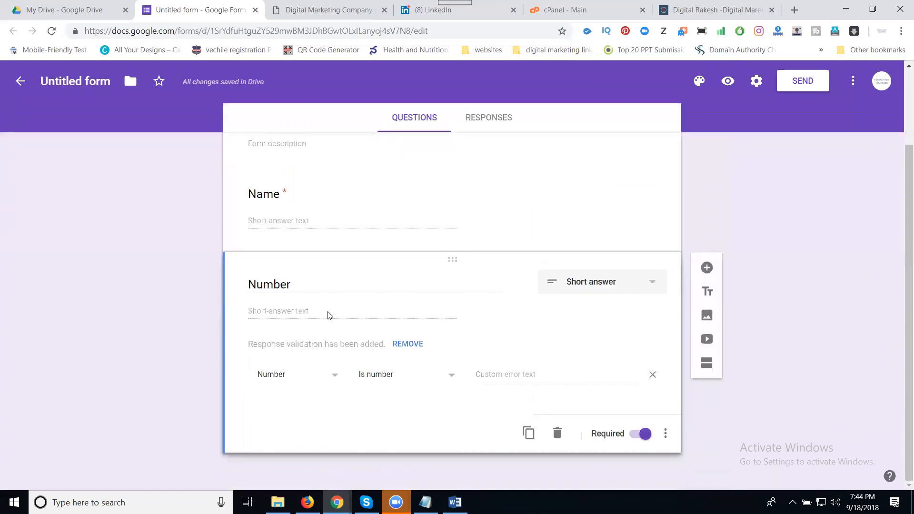
Duplicate it again as an 'Email Id' question with text response validation.
left_click(524, 433)
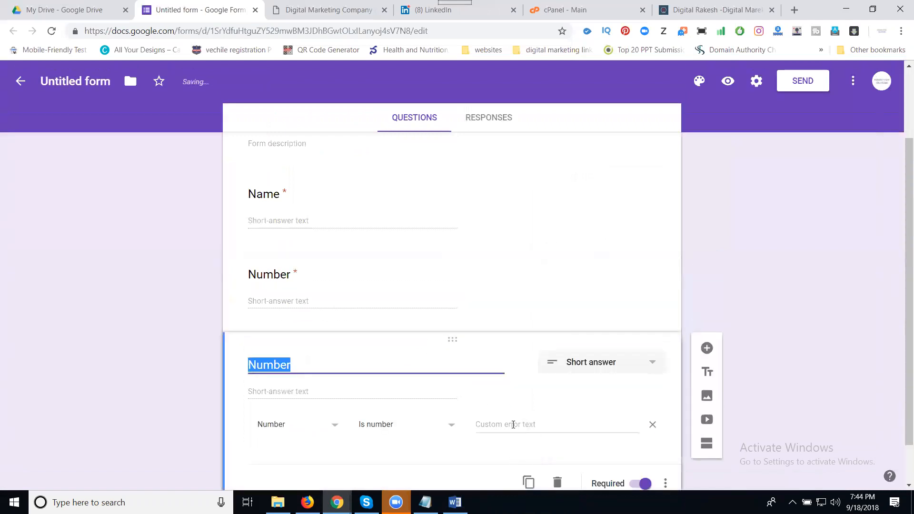
type("Email ")
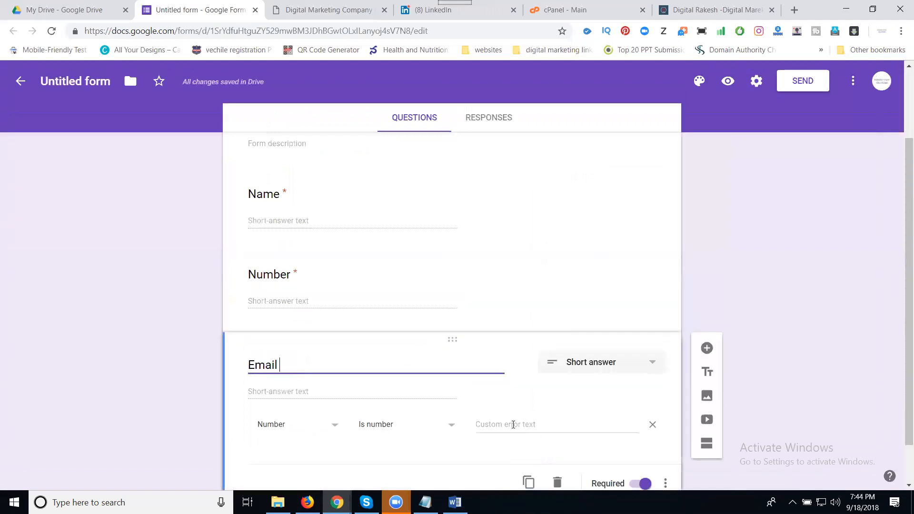
type("Id")
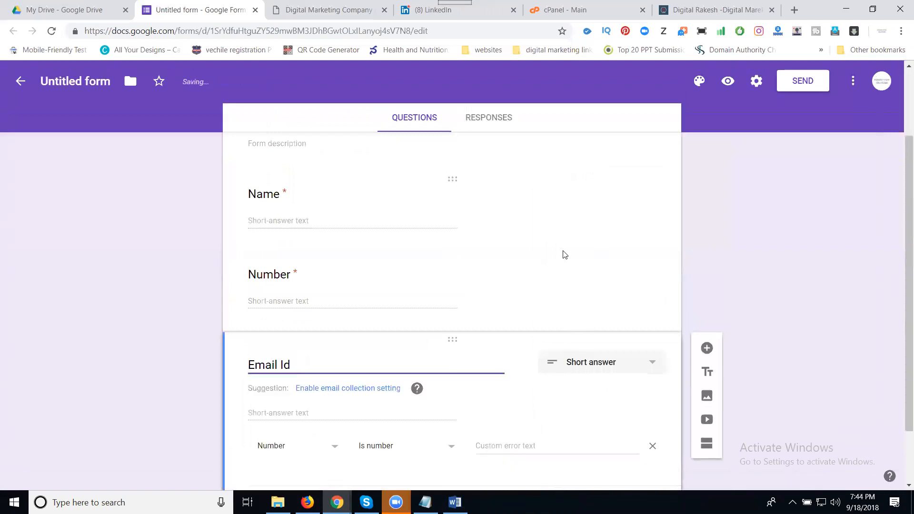
scroll(387, 375, "down", 2)
left_click(300, 376)
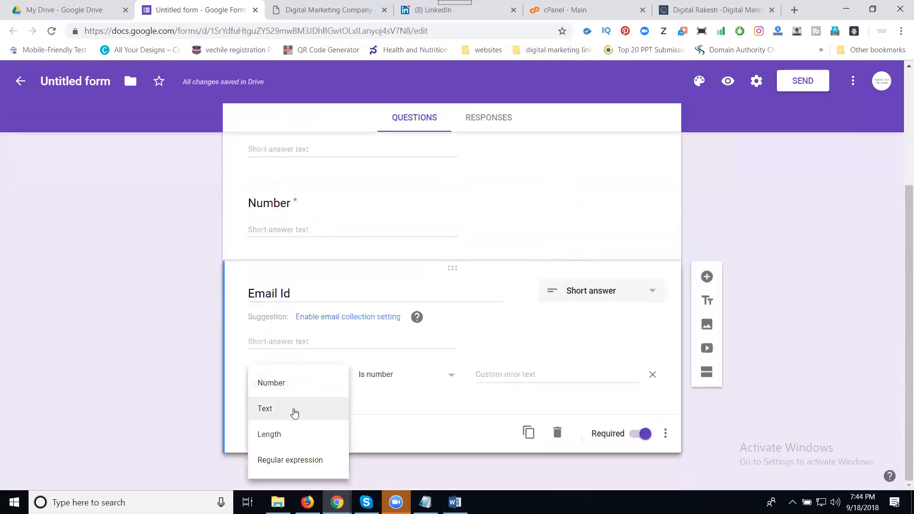
left_click(294, 411)
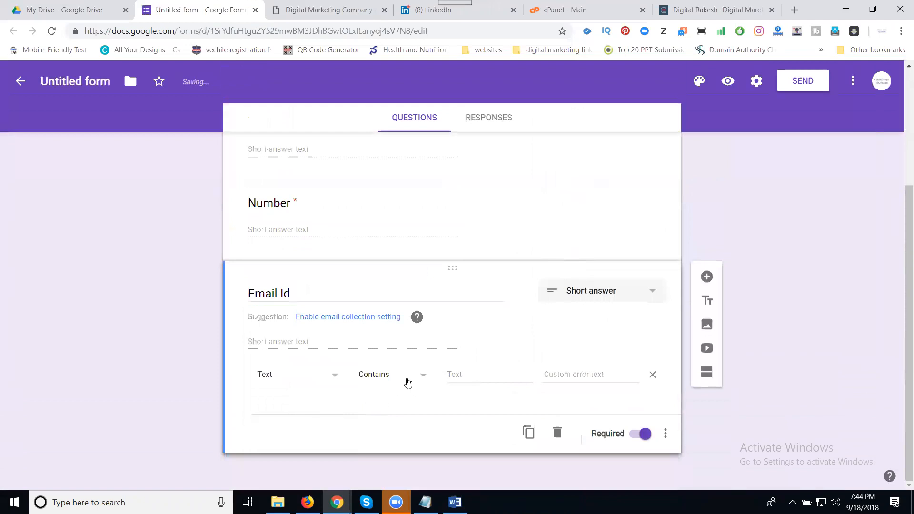
scroll(298, 371, "up", 4)
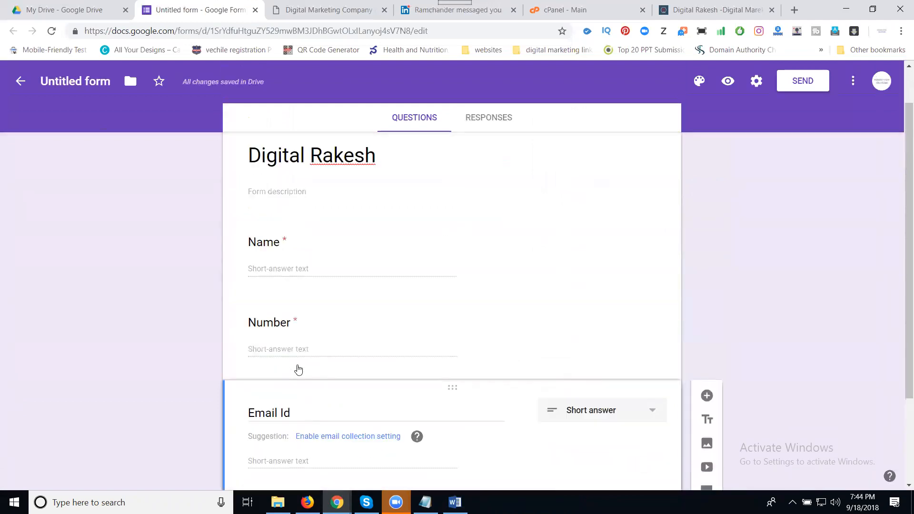
Review the Name, Number and Email Id questions, then duplicate Email Id.
left_click(282, 316)
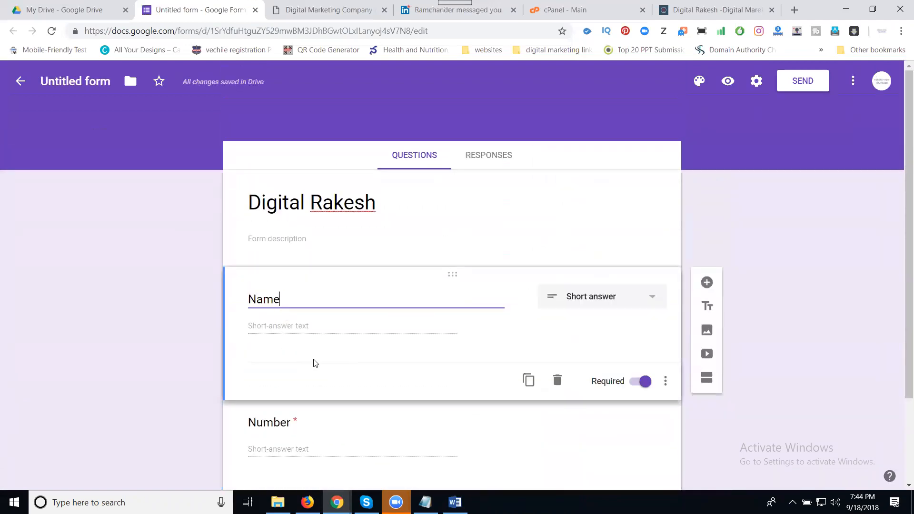
left_click(254, 404)
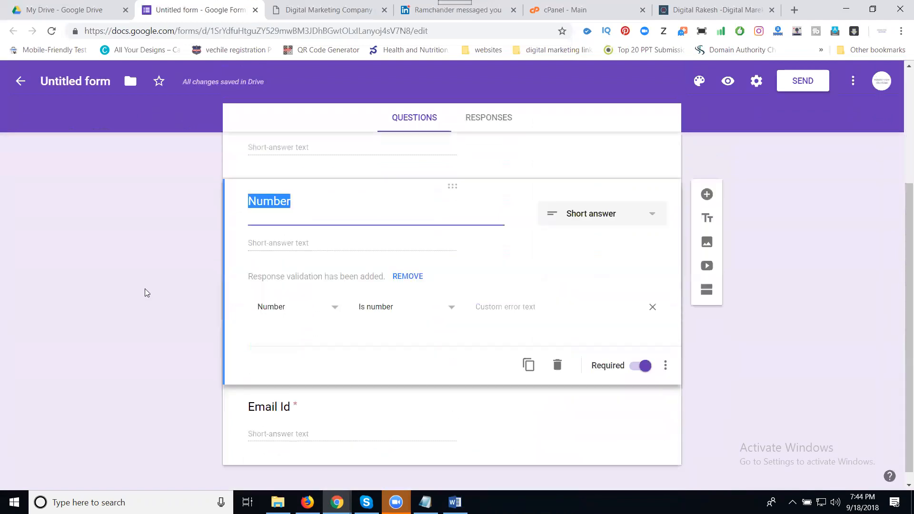
left_click(202, 405)
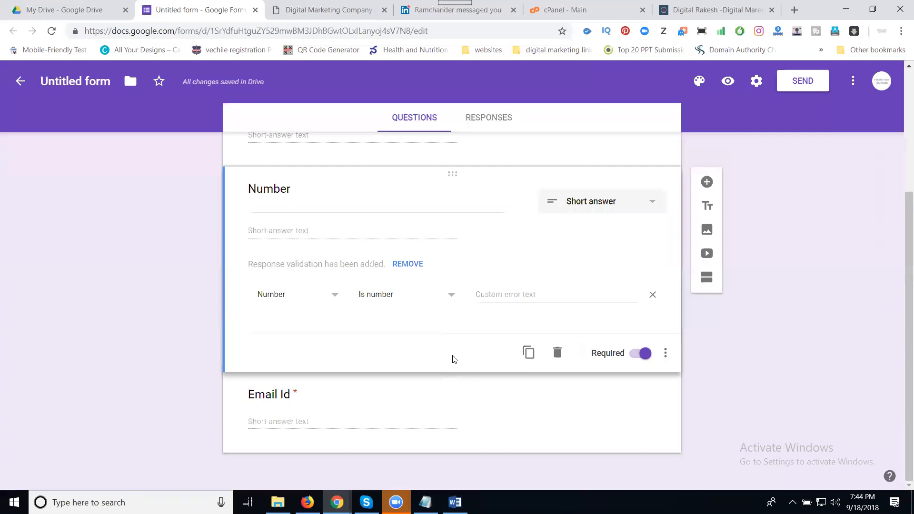
left_click(329, 423)
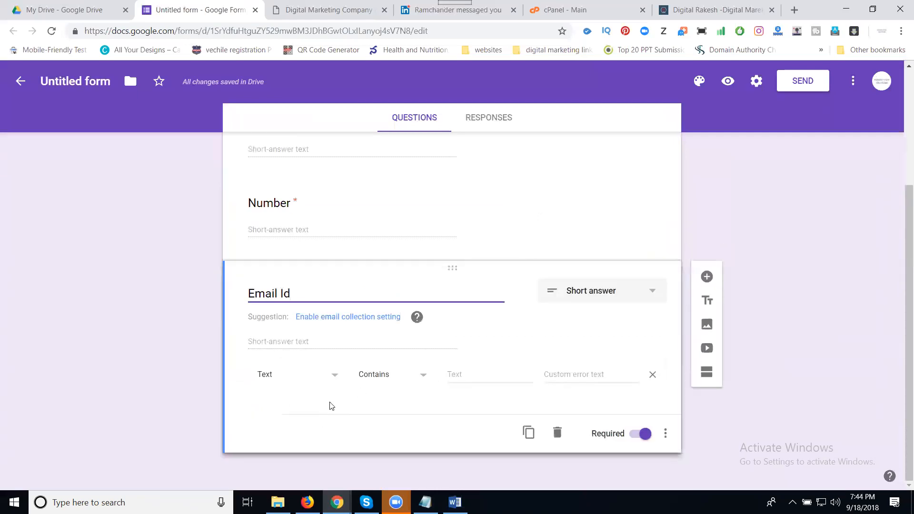
left_click(530, 433)
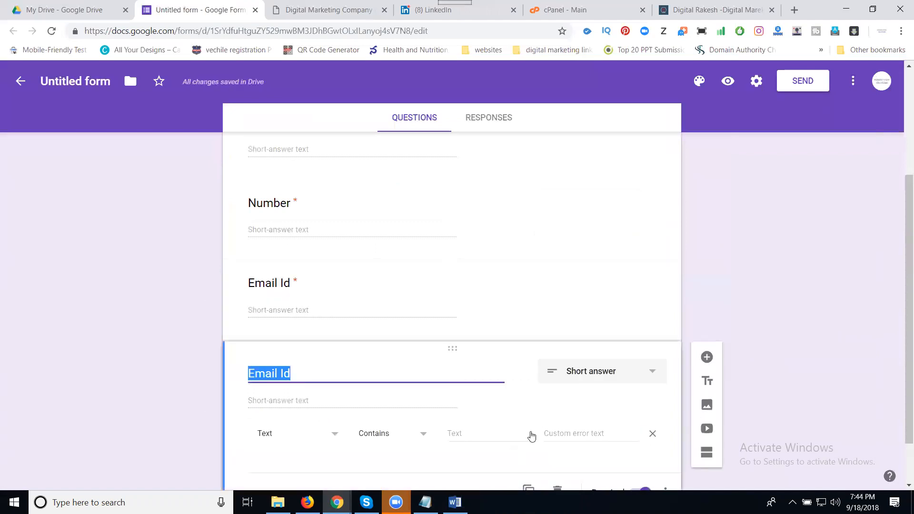
Retitle the copy 'Equiry' and make it a multiple-choice question.
type("Eqiry ")
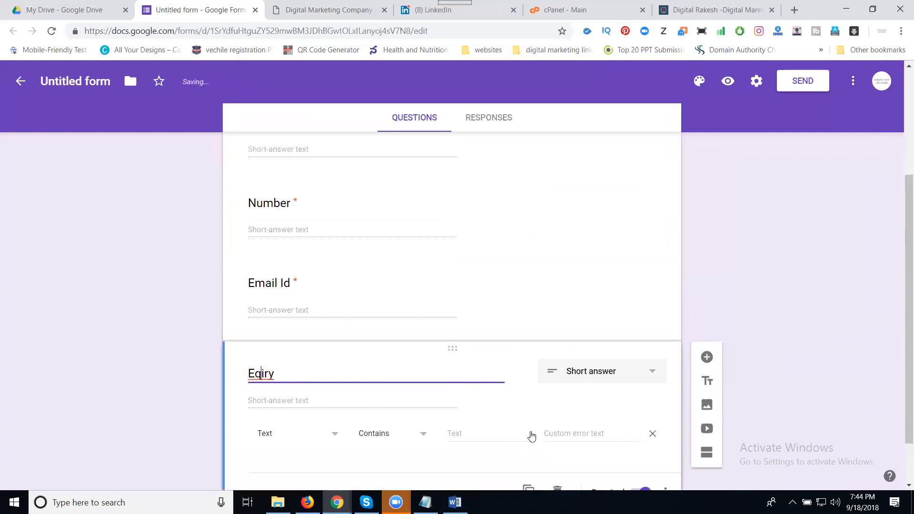
type("u")
scroll(332, 308, "down", 1)
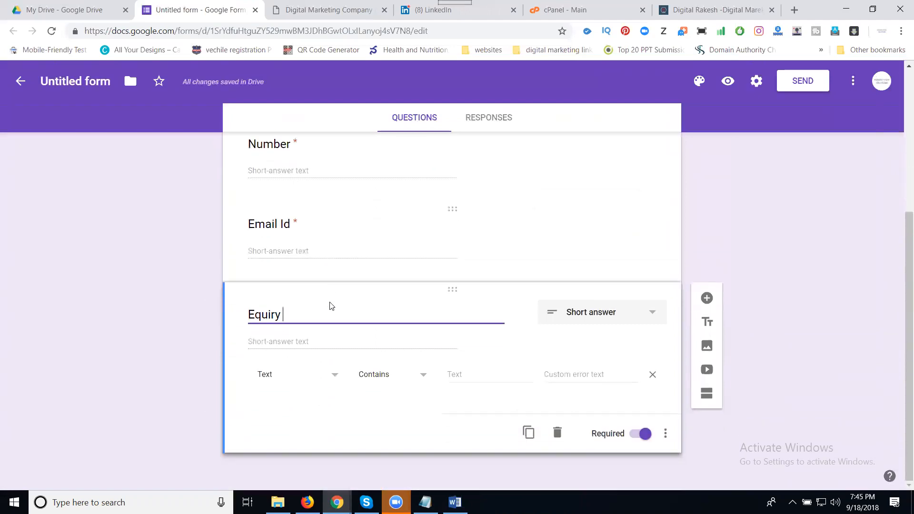
left_click(602, 320)
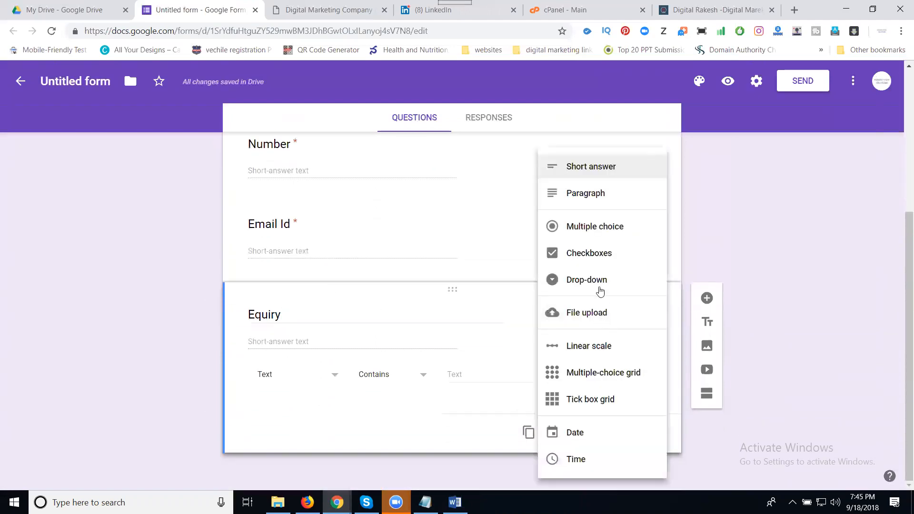
left_click(599, 227)
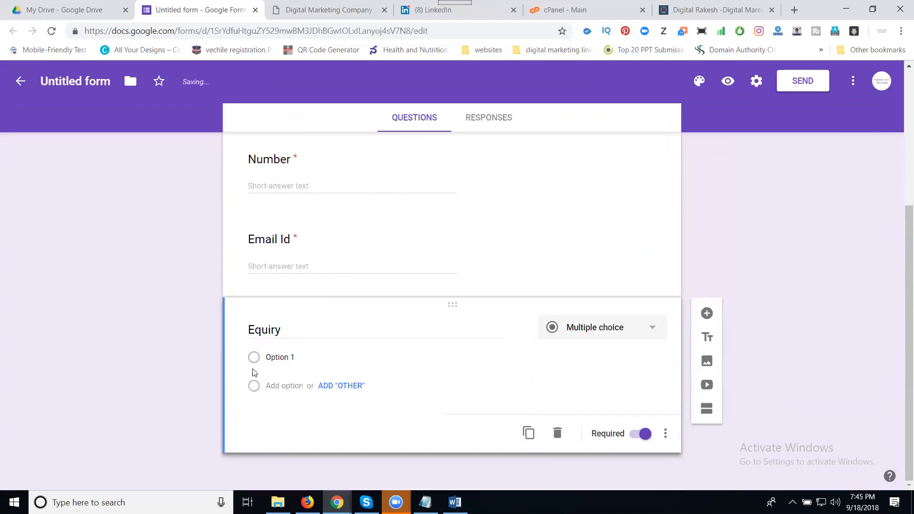
Add options Digital Marketing and Website Design And Development, plus an Other choice.
left_click(274, 359)
type("Di")
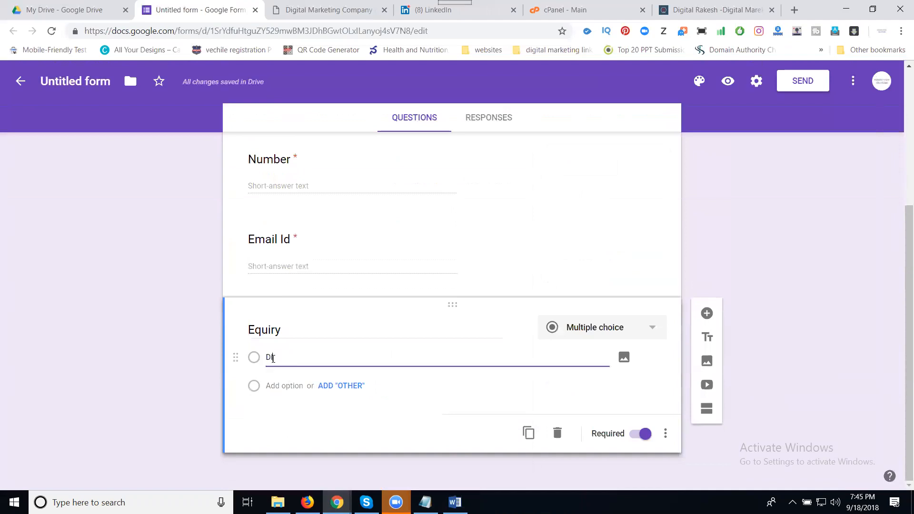
type("gital Marketing")
left_click(255, 388)
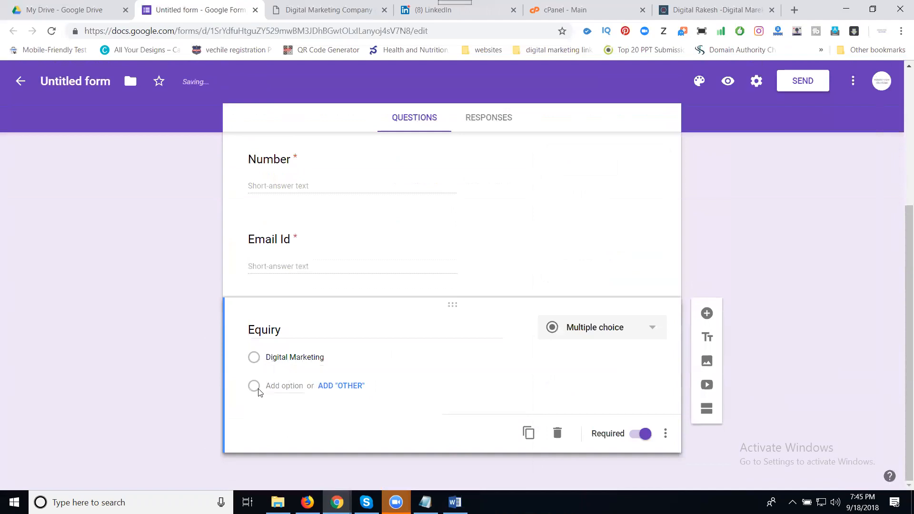
left_click(343, 388)
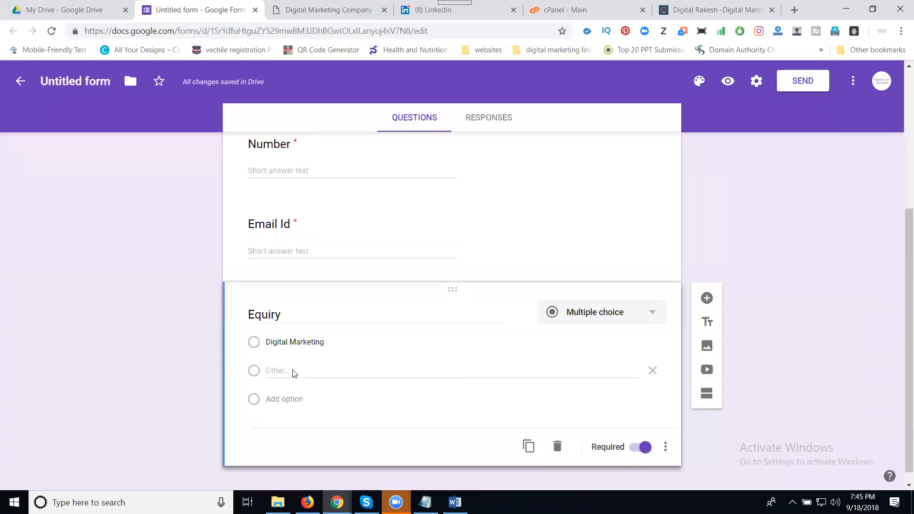
double_click(280, 372)
left_click(309, 372)
left_click(277, 399)
left_click(310, 372)
triple_click(309, 372)
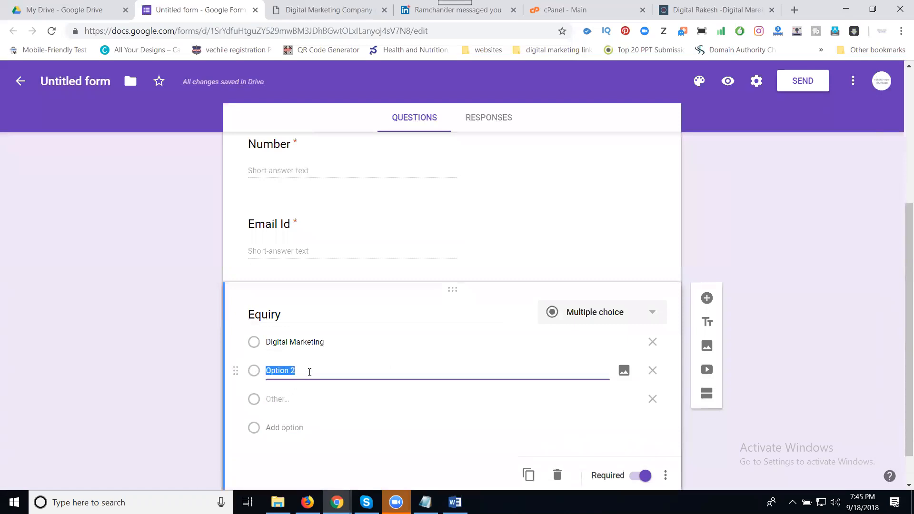
type("Website Design And Development")
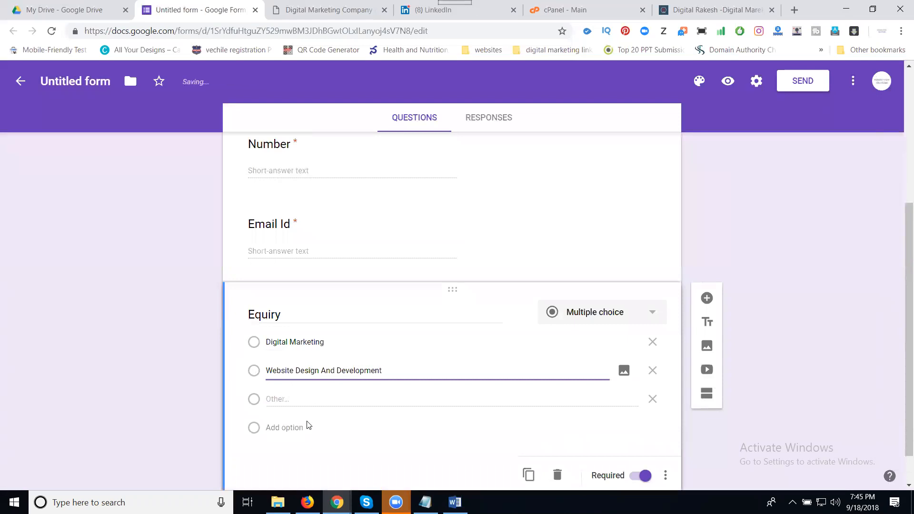
left_click(283, 404)
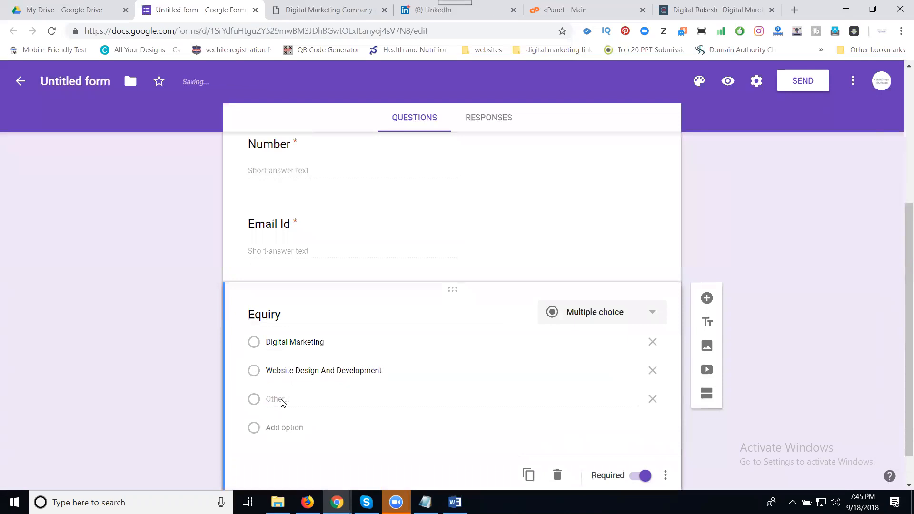
Add Other Services and Trainings options, then duplicate the Equiry question.
left_click(281, 428)
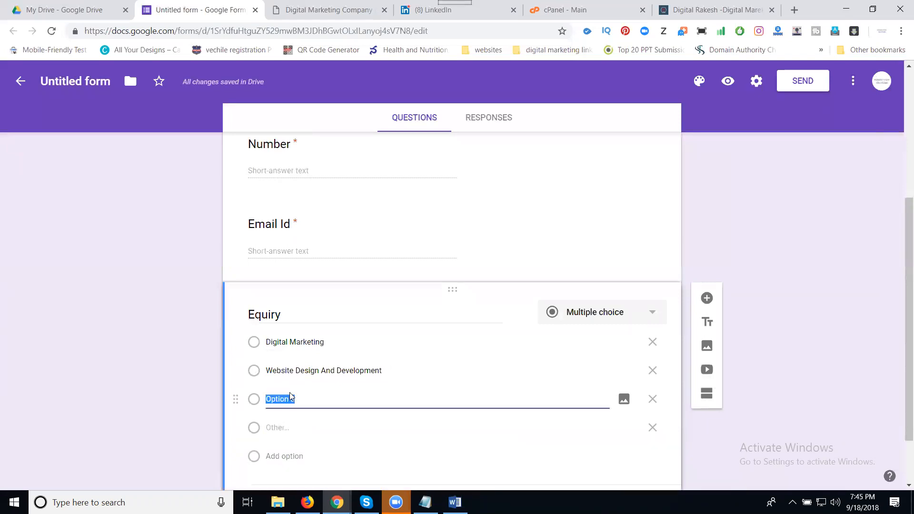
type("Others")
left_click(275, 454)
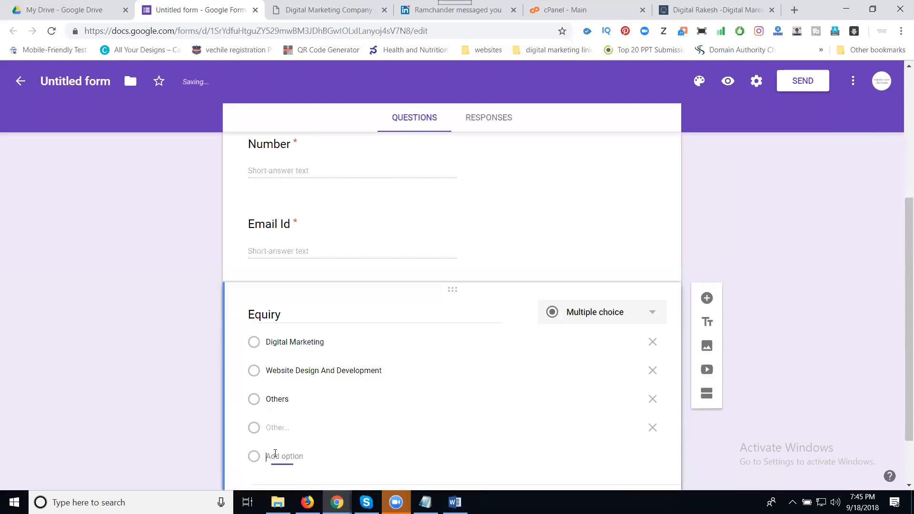
type("Trainings")
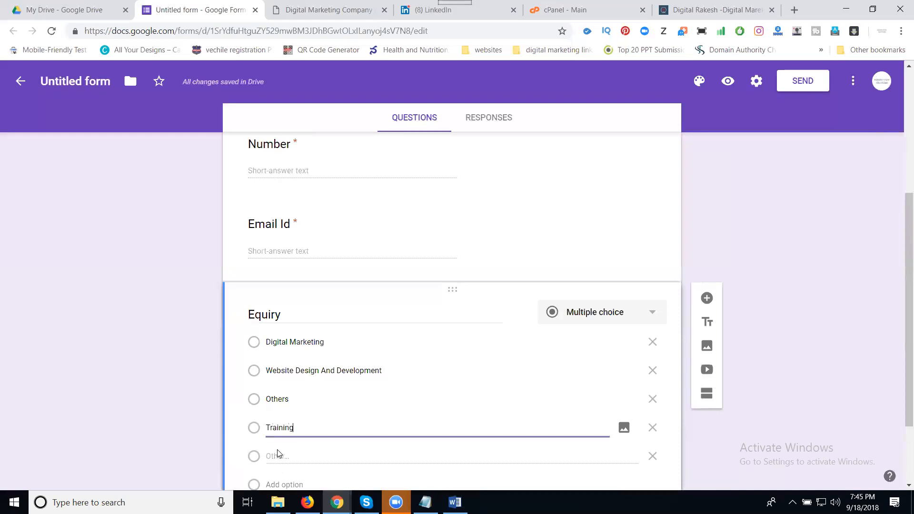
left_click(300, 397)
left_click(300, 396)
type("Service")
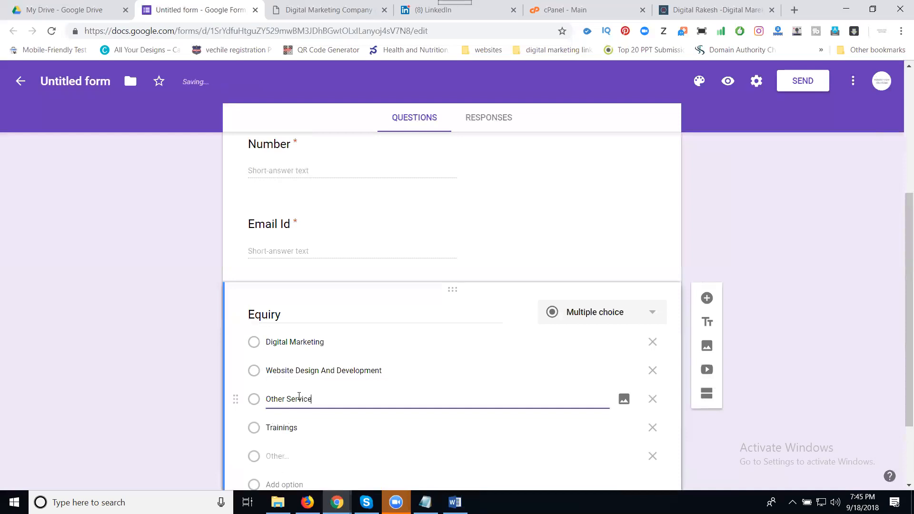
scroll(187, 279, "down", 2)
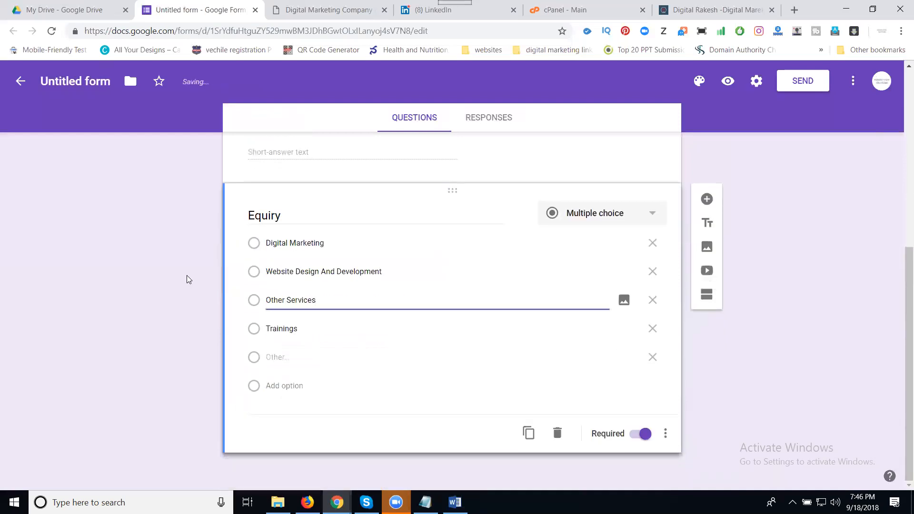
left_click(528, 433)
Retitle the copy 'Description', set it to Paragraph, and scroll through the form to check it.
type("D")
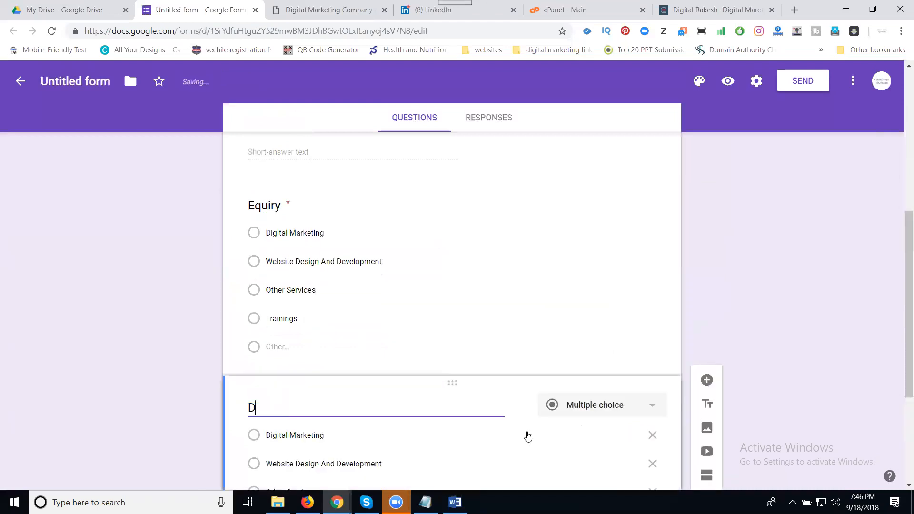
type("escription")
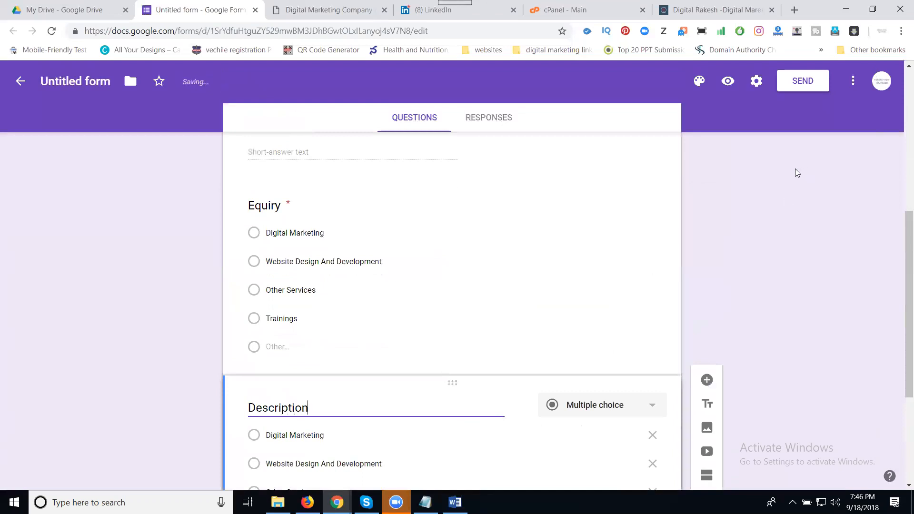
scroll(622, 273, "down", 4)
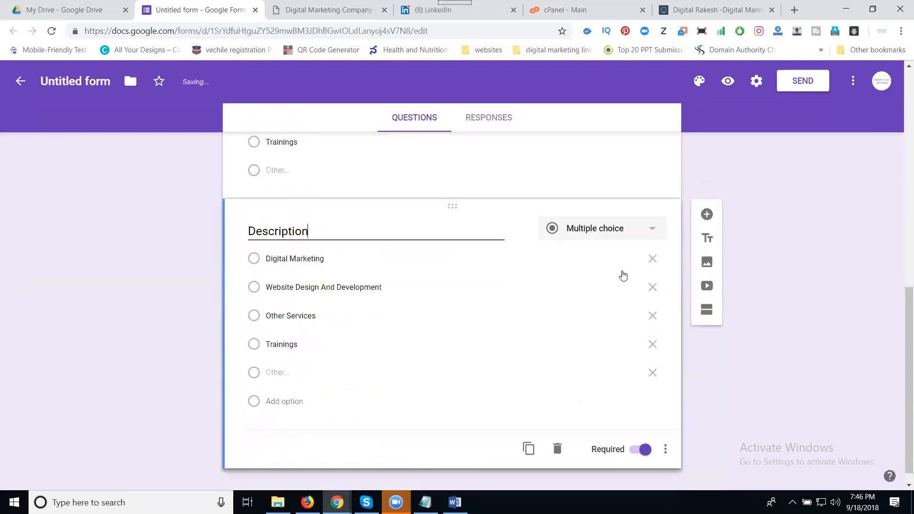
left_click(609, 227)
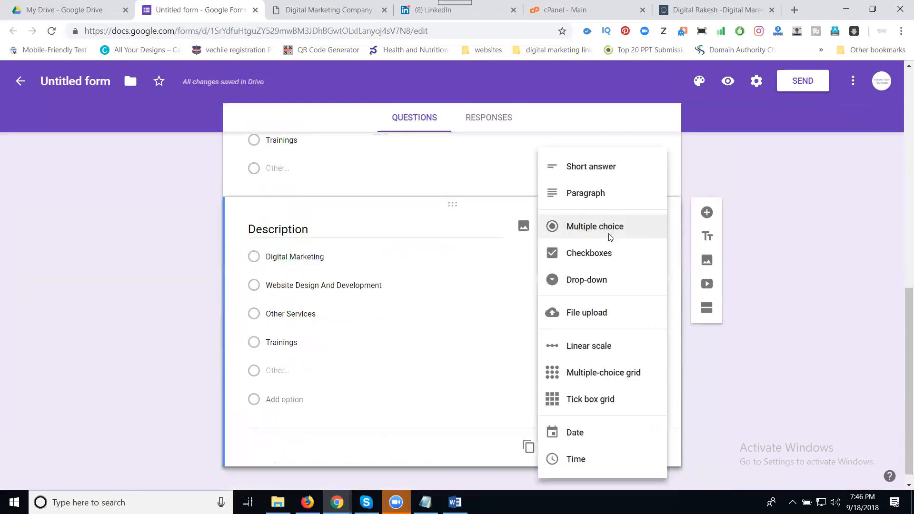
left_click(595, 195)
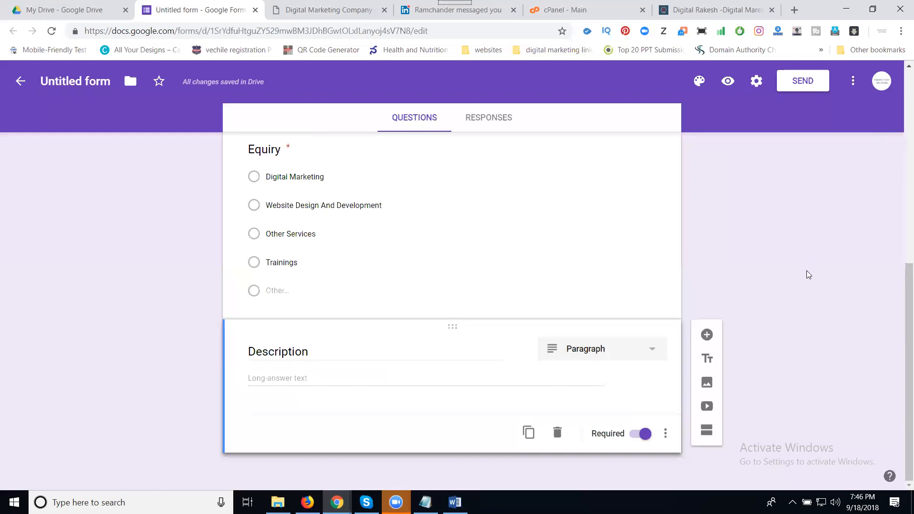
scroll(807, 271, "up", 9)
scroll(807, 273, "up", 1)
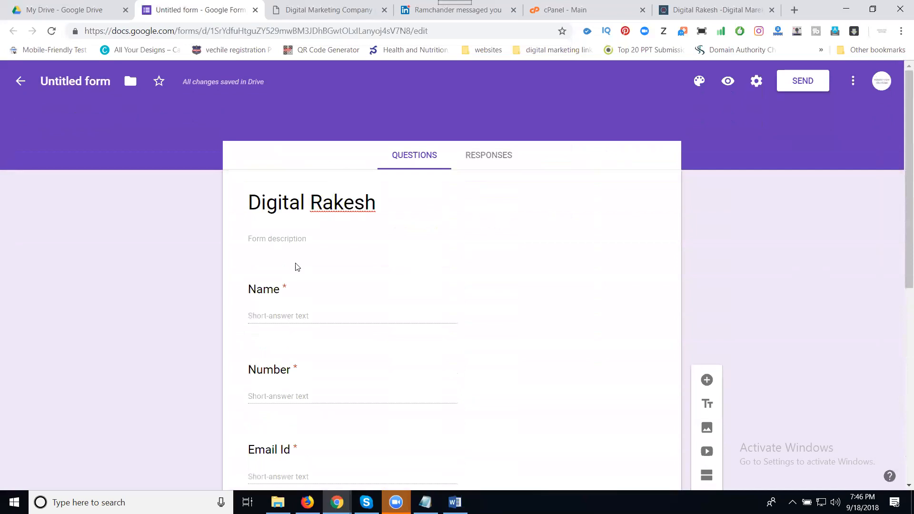
scroll(313, 344, "down", 2)
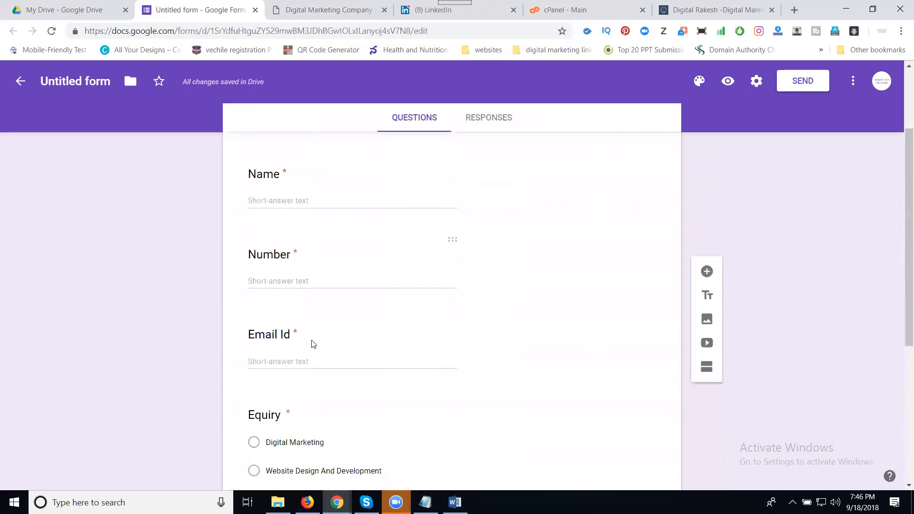
scroll(314, 344, "down", 2)
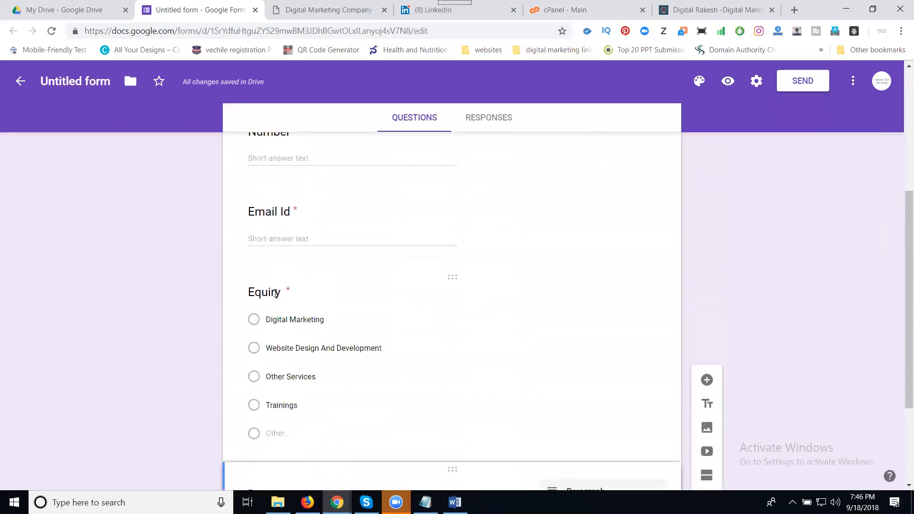
scroll(275, 293, "down", 3)
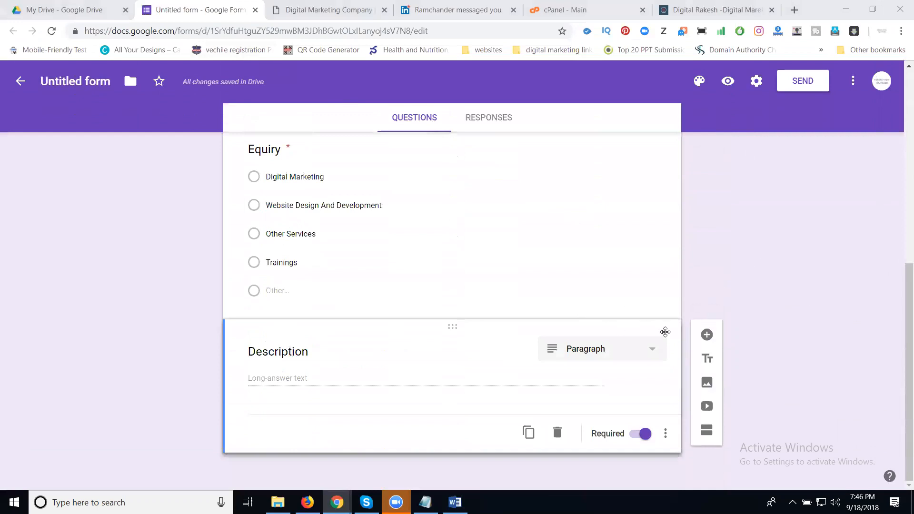
left_click(533, 260)
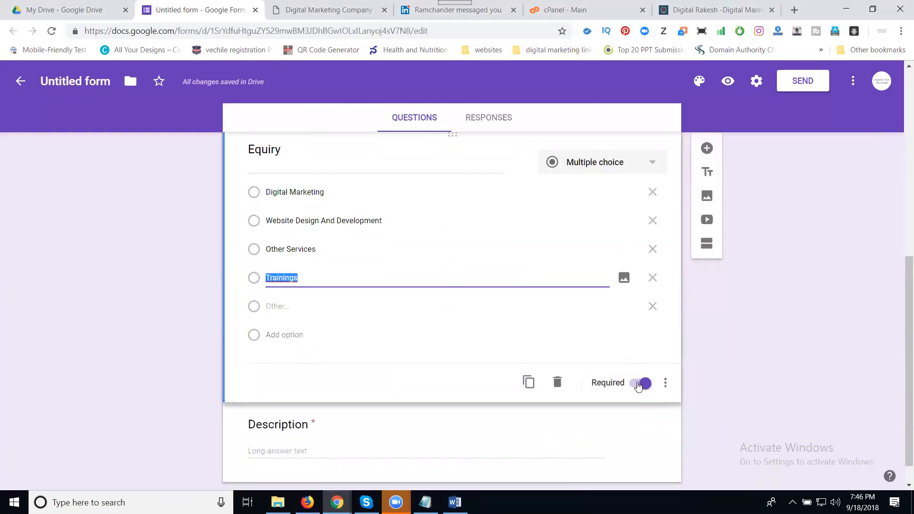
scroll(514, 345, "up", 5)
left_click(525, 306)
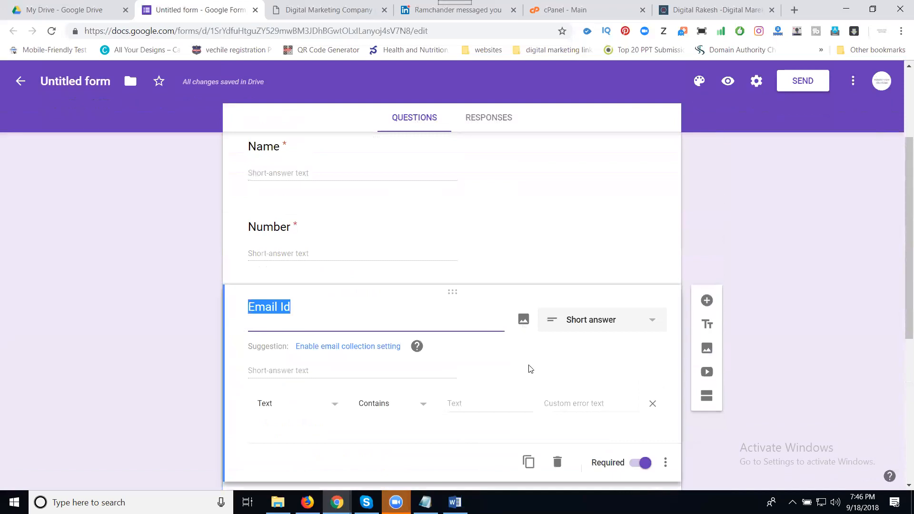
left_click(402, 238)
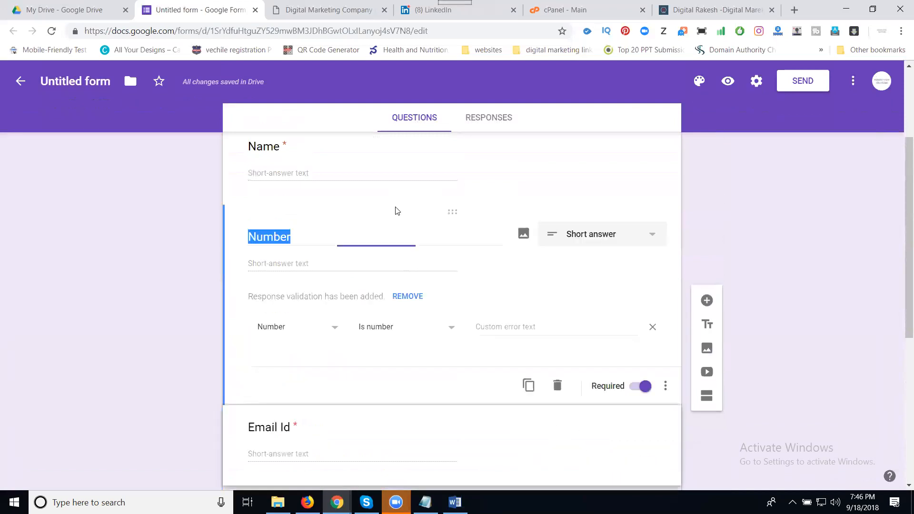
left_click(386, 171)
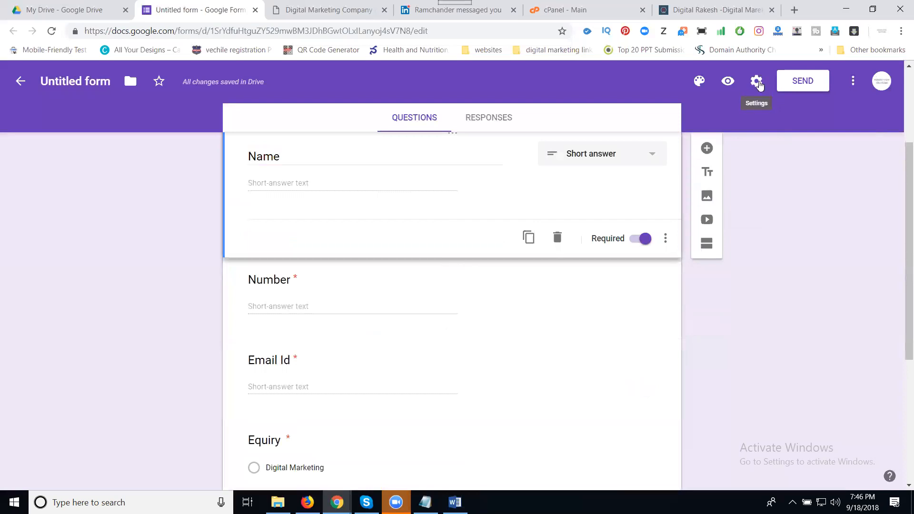
left_click(758, 82)
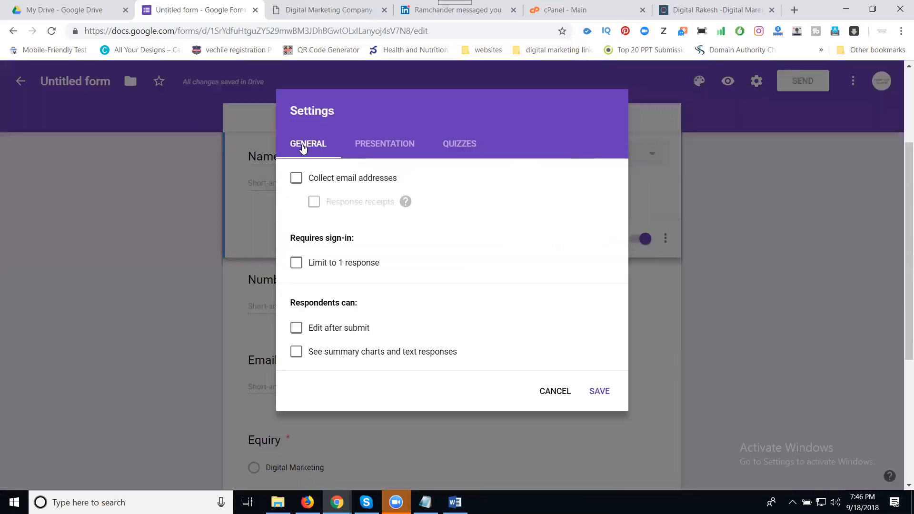
left_click(398, 147)
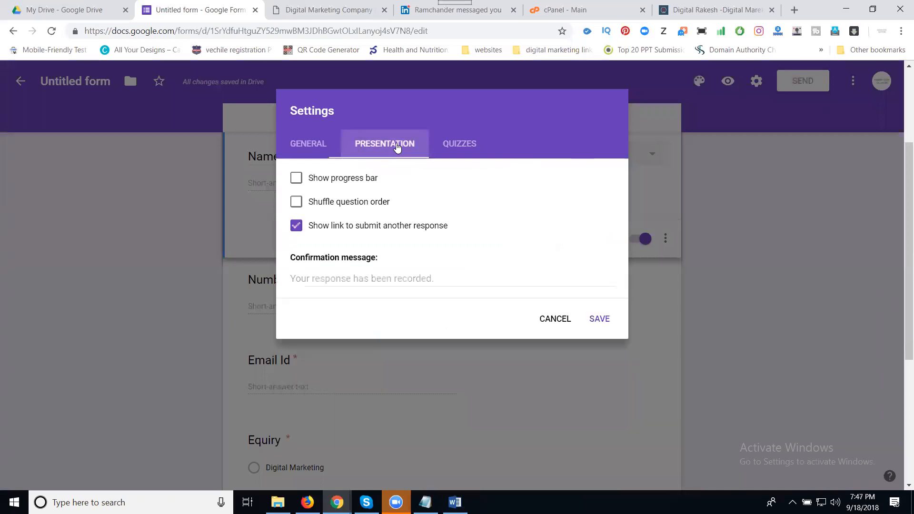
left_click(465, 148)
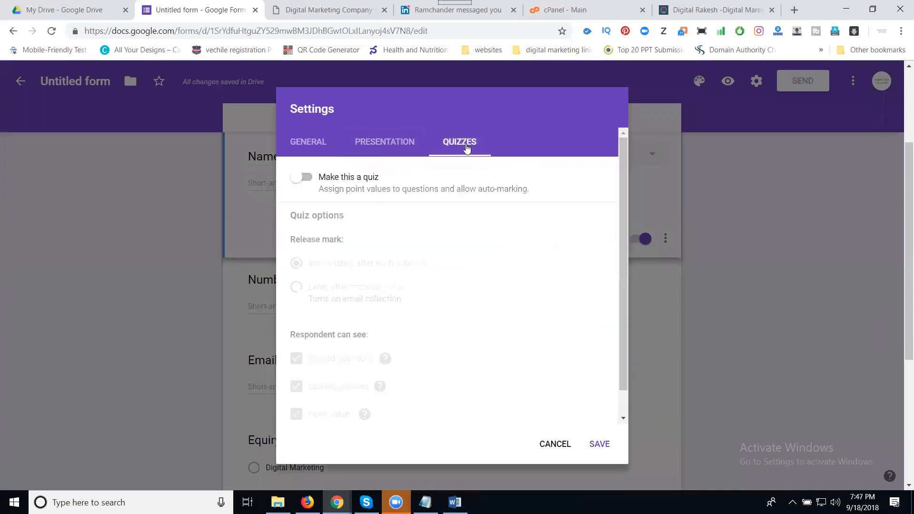
left_click(555, 447)
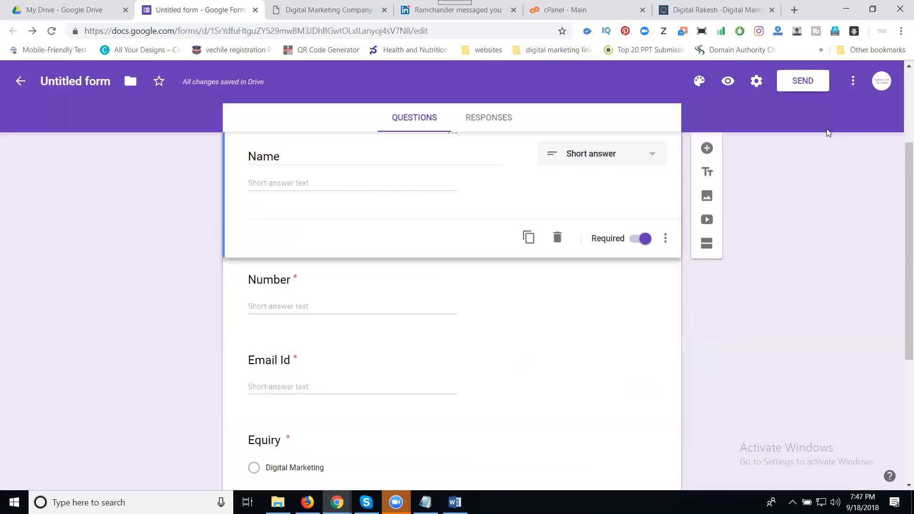
left_click(854, 82)
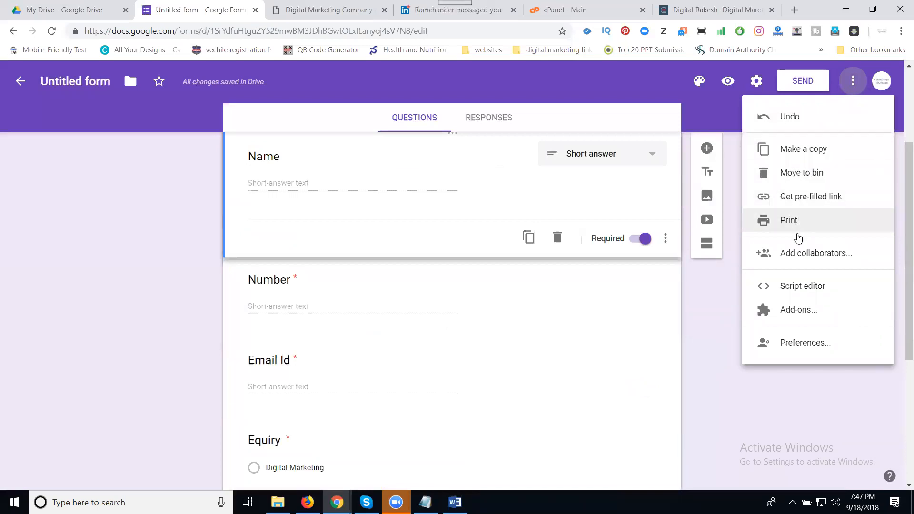
left_click(711, 327)
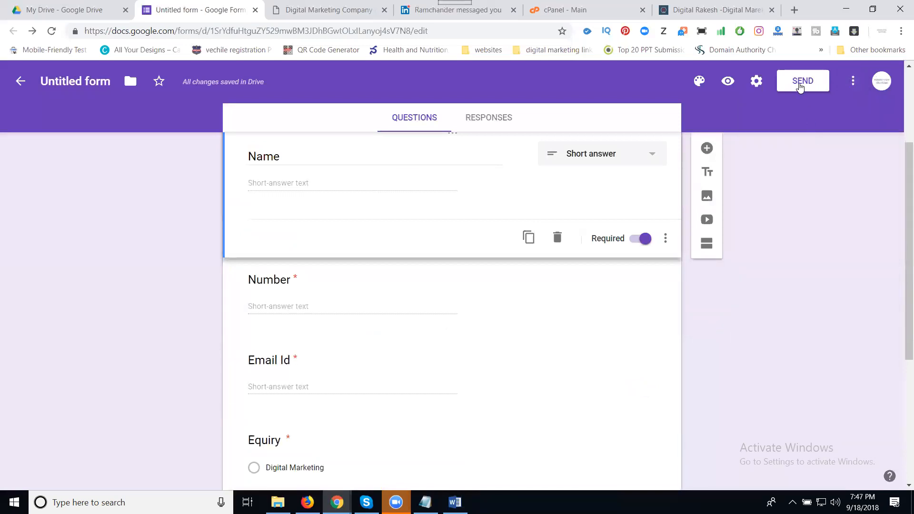
Select the form's Embed HTML iframe code from Send, then open a new Chrome tab.
left_click(800, 85)
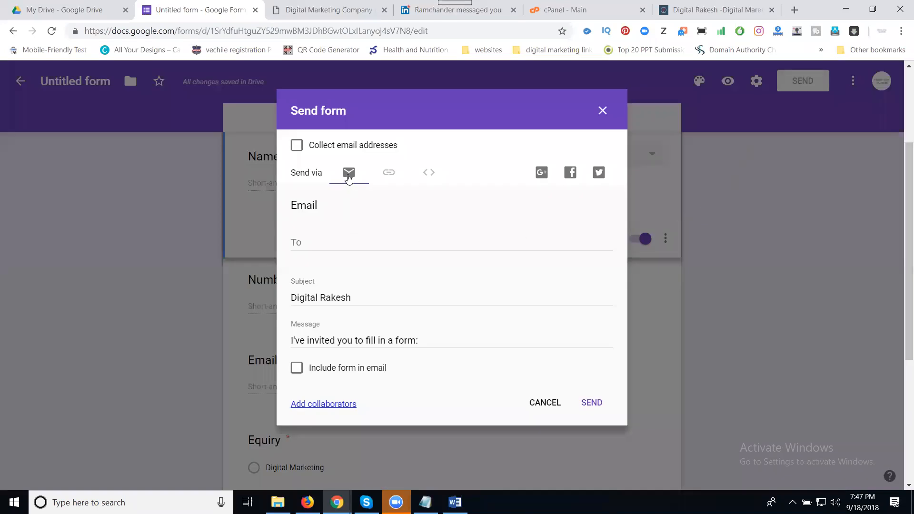
left_click(390, 173)
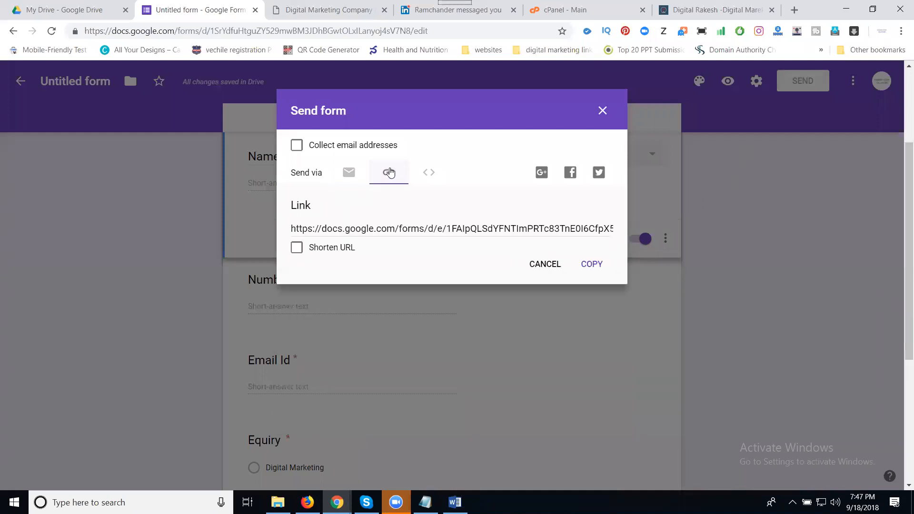
left_click(430, 174)
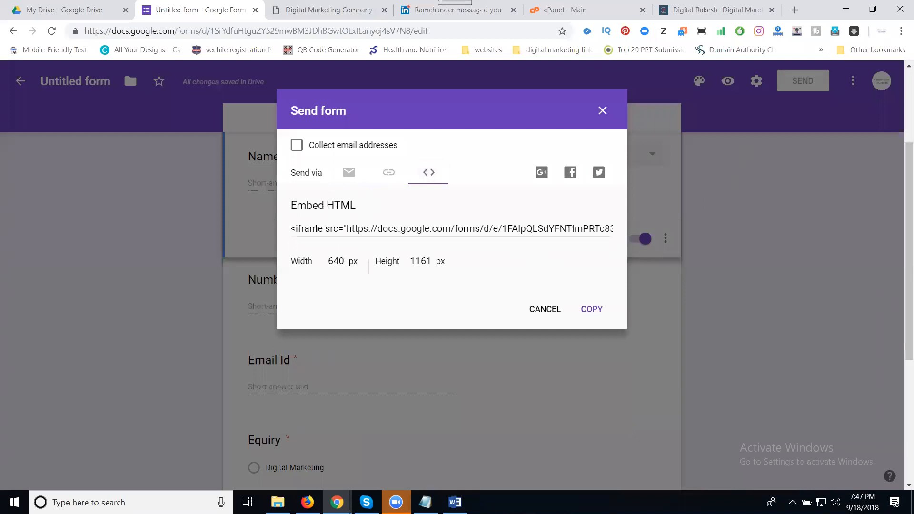
left_click(316, 229)
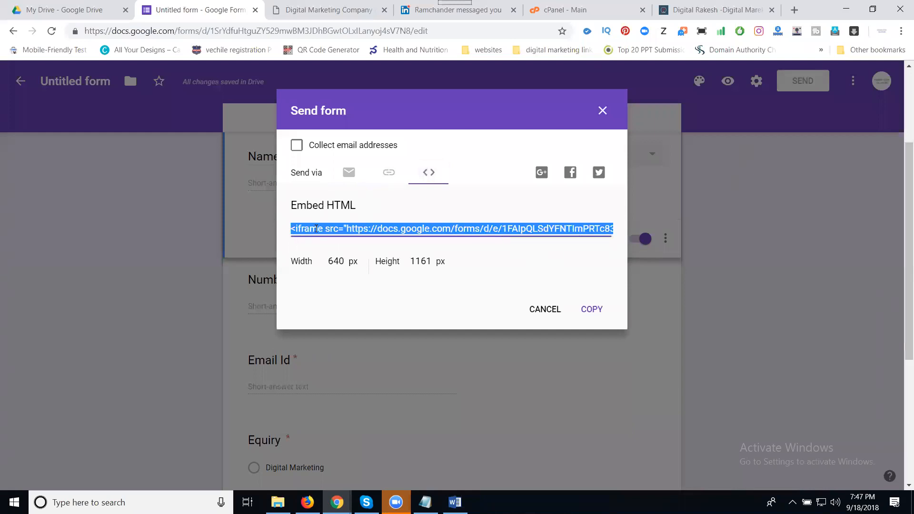
left_click(794, 10)
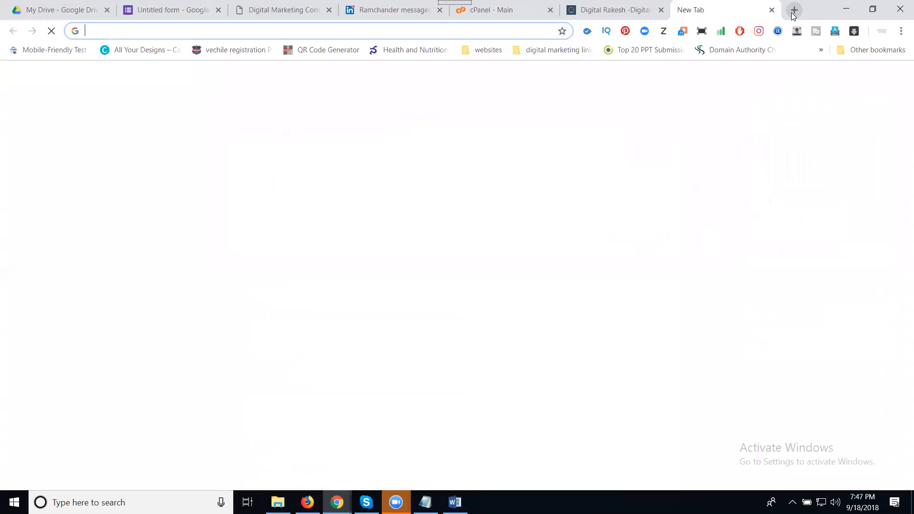
Enter 'blogger' in the new tab's address bar to load the Blogger dashboard.
type("blogger")
key("Return")
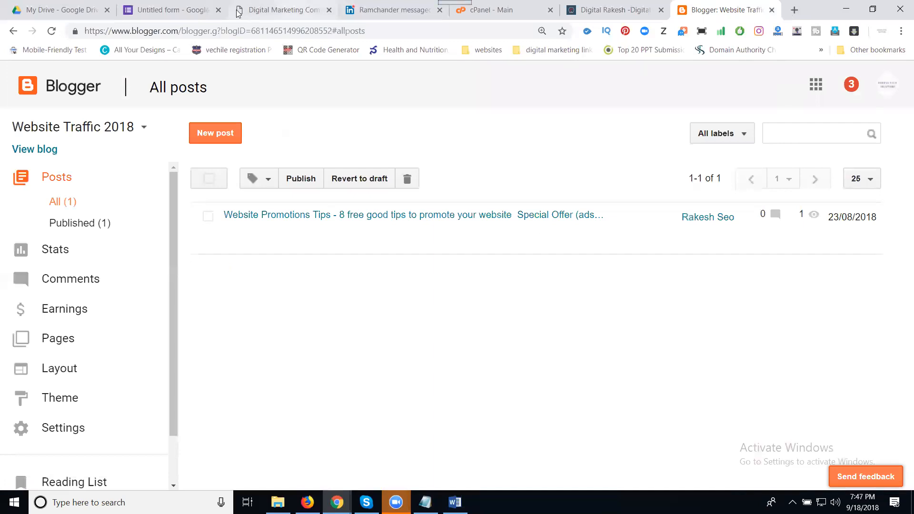
Check the live Website Traffic 2018 blog's sidebar Contact Form, then return to the dashboard.
left_click(34, 149)
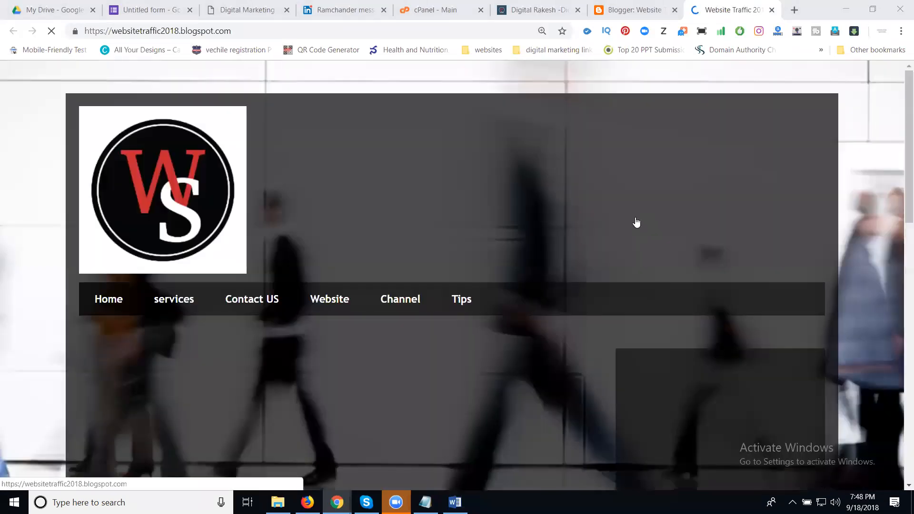
scroll(634, 216, "down", 4)
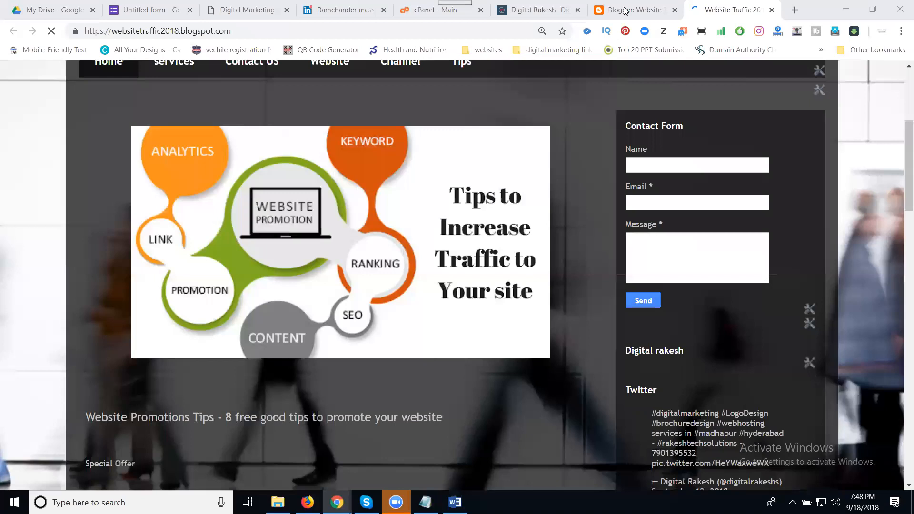
left_click(625, 11)
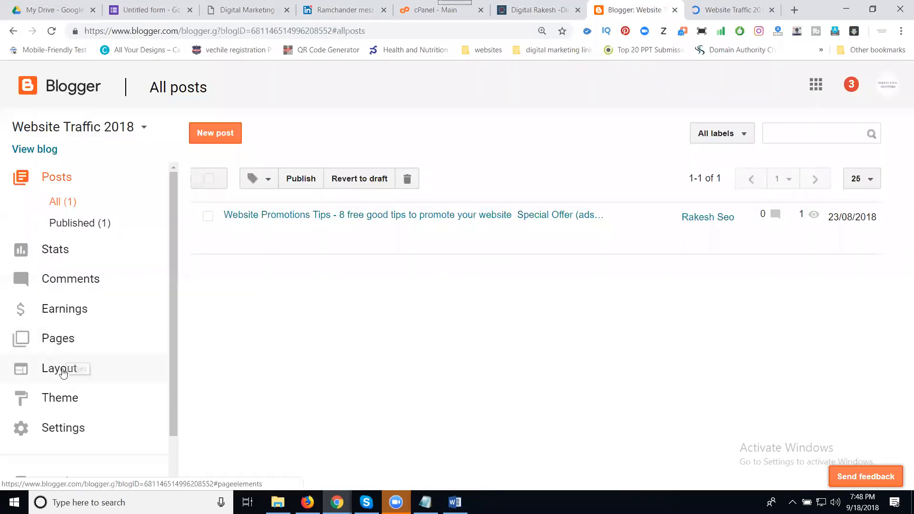
On the Layout page, delete the Contact Form gadget from sidebar-right-1.
left_click(62, 372)
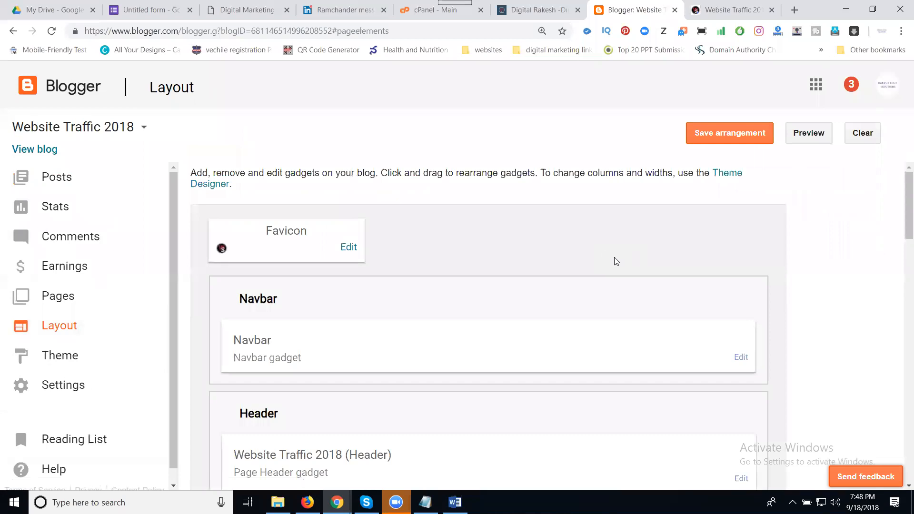
scroll(593, 271, "down", 14)
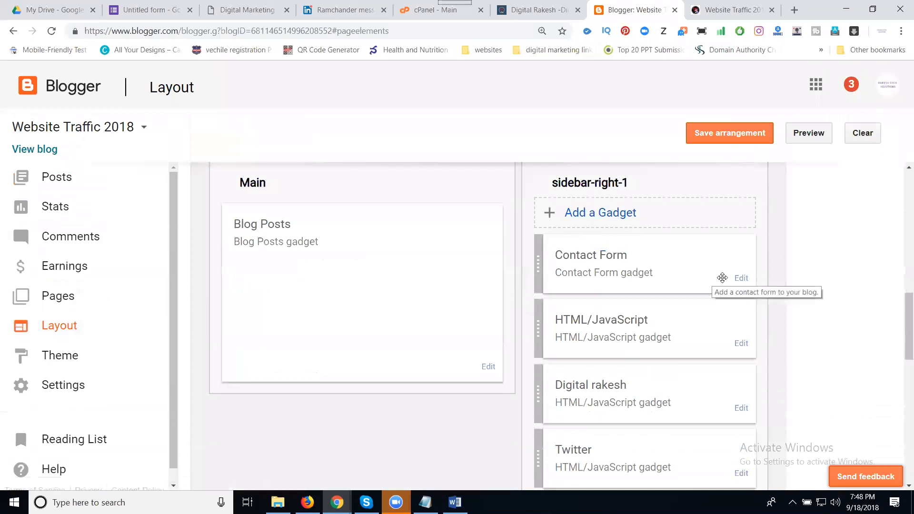
left_click(740, 280)
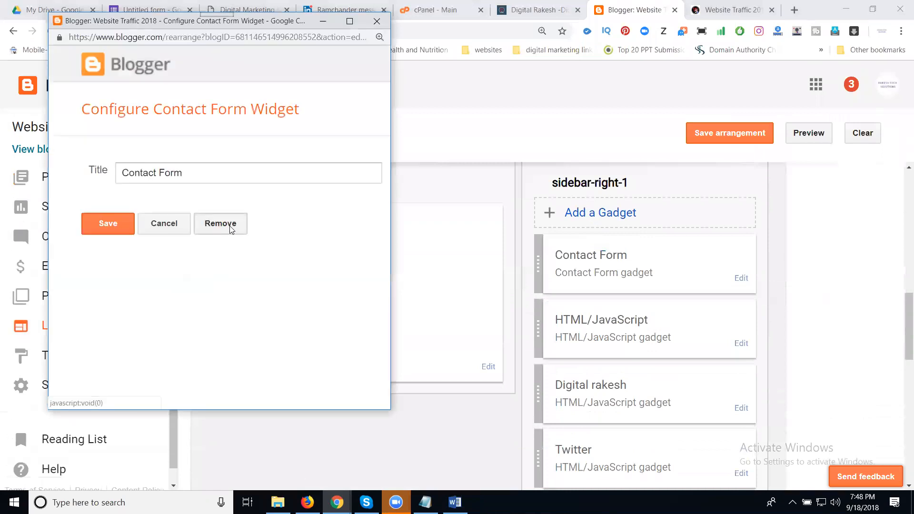
left_click(230, 230)
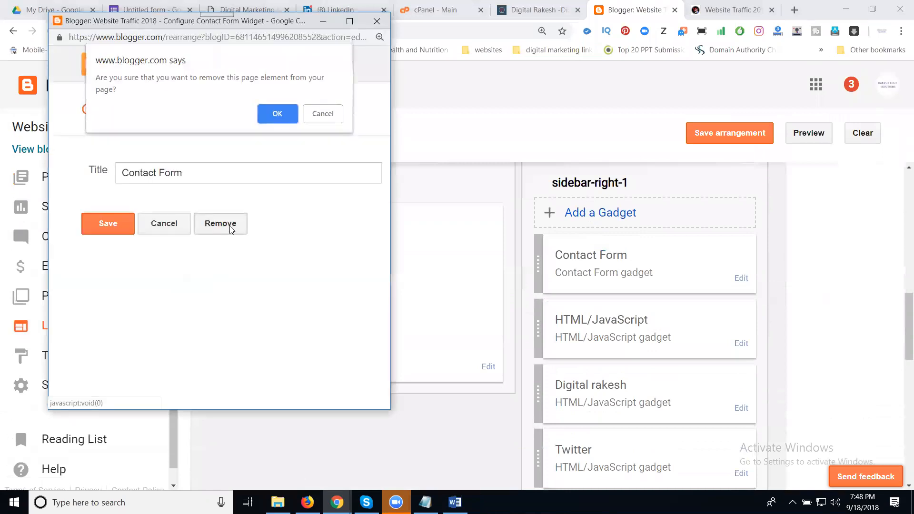
left_click(277, 116)
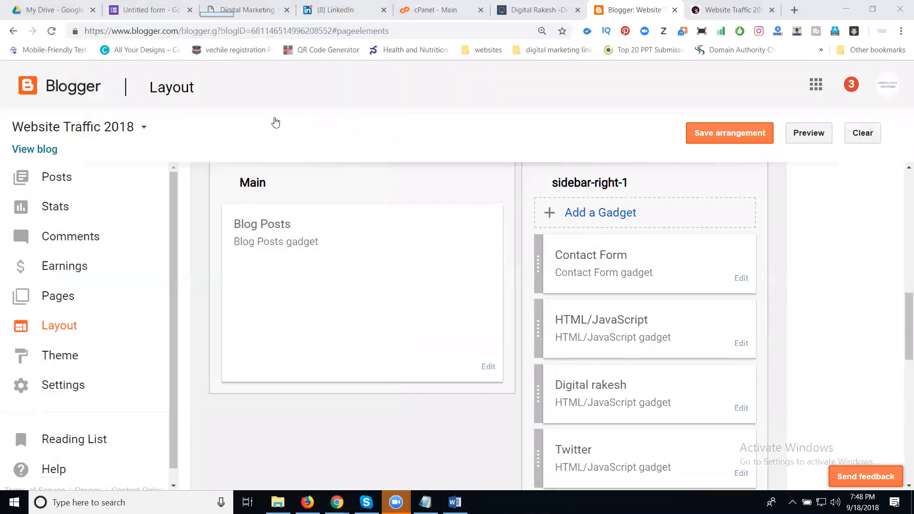
left_click(601, 213)
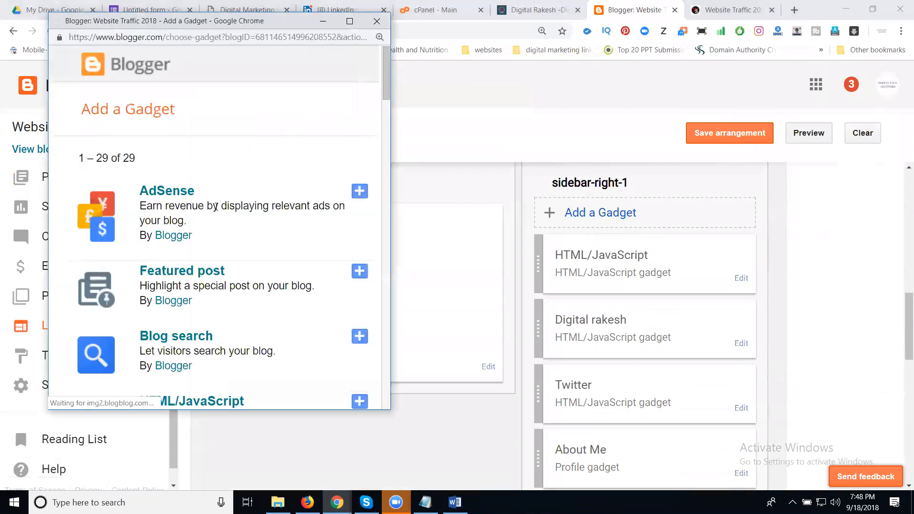
Add an HTML/JavaScript gadget titled 'Contact US' containing the form's iframe code, and save the arrangement.
scroll(215, 208, "down", 4)
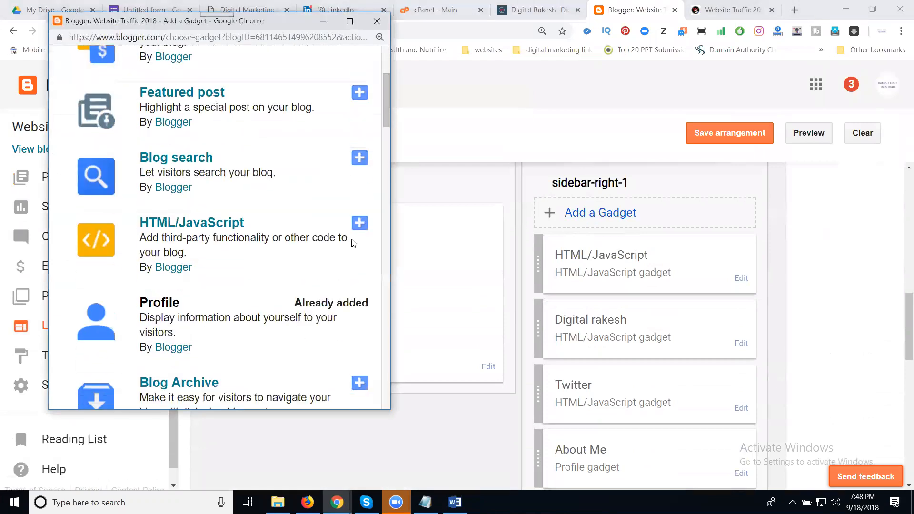
left_click(358, 226)
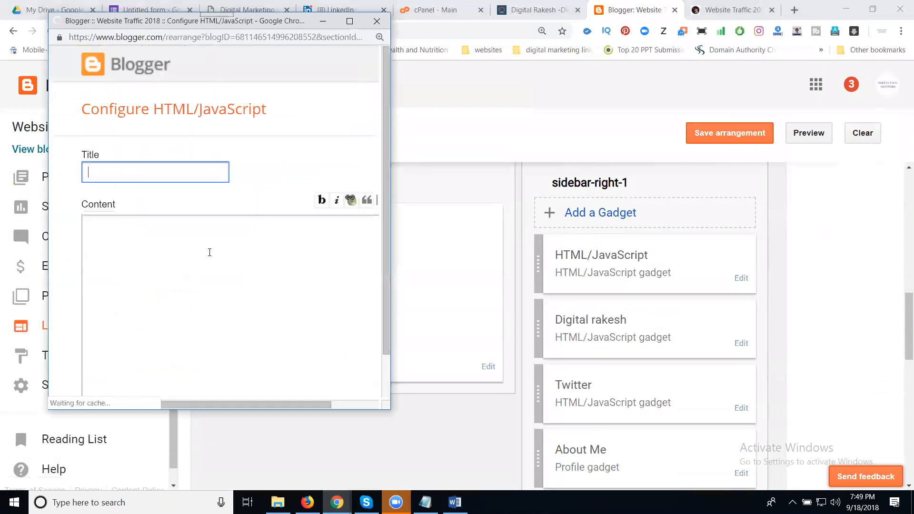
key("ctrl+v")
left_click(160, 178)
type("C")
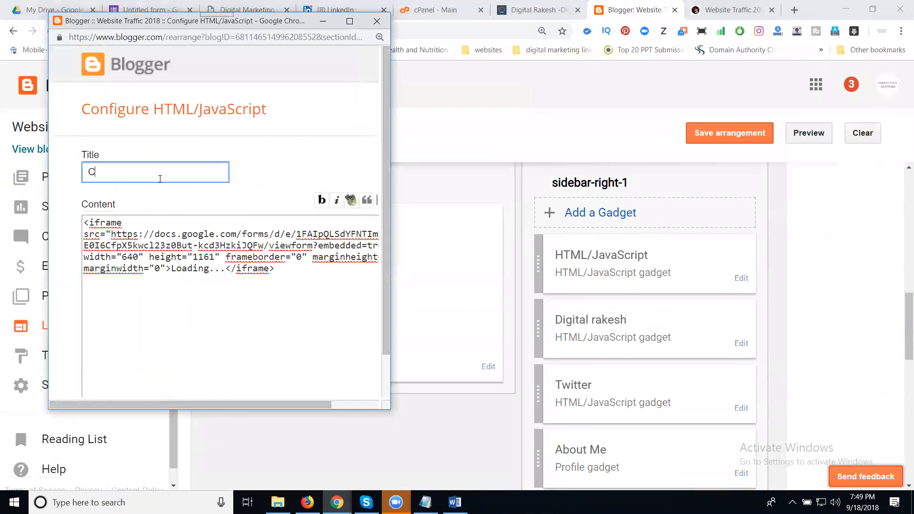
type("ontact US")
scroll(201, 270, "down", 1)
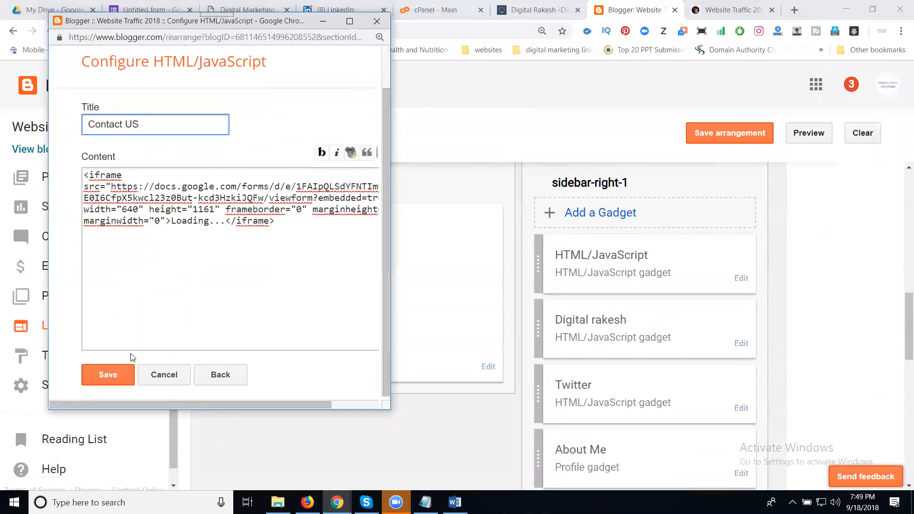
left_click(124, 372)
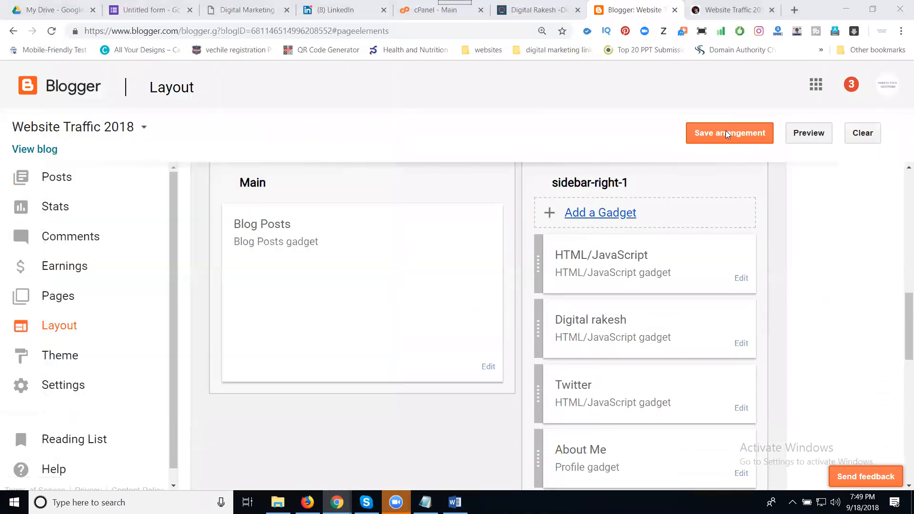
left_click(726, 136)
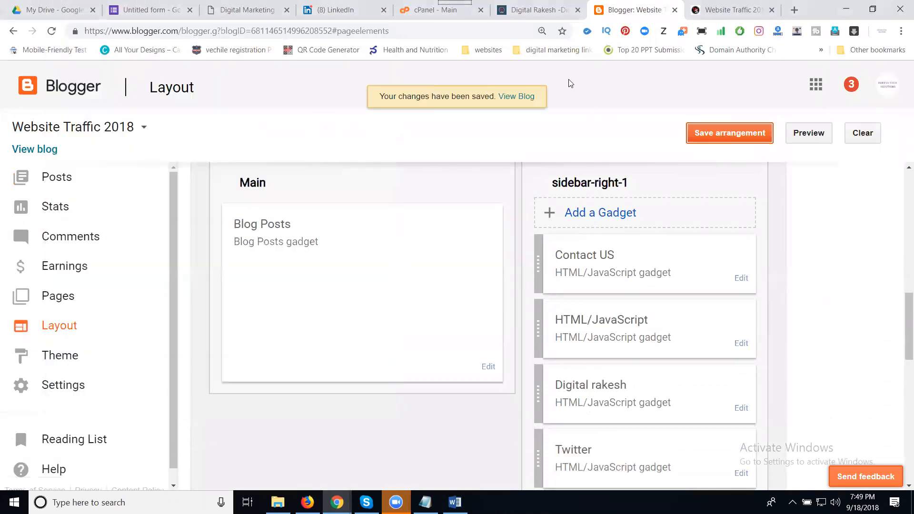
Reload the live blog and scroll to confirm the Digital Rakesh form appears under Contact US.
left_click(708, 8)
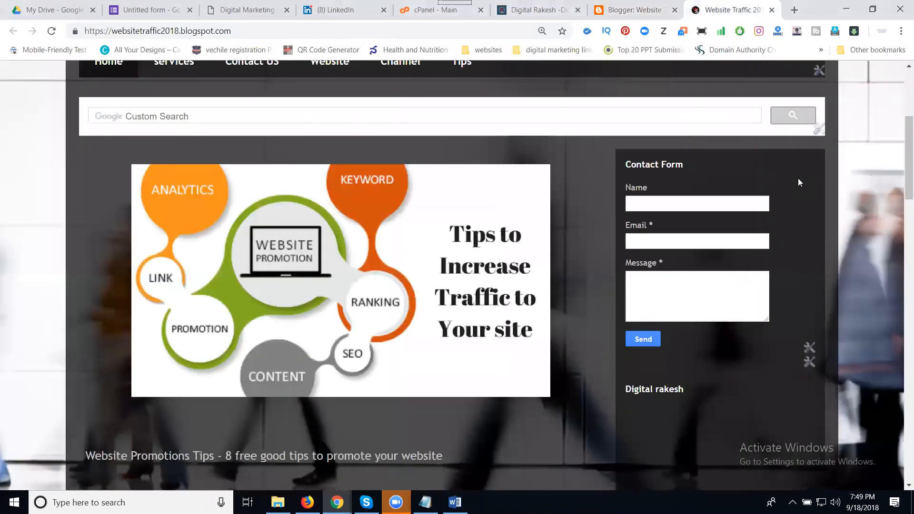
left_click(53, 31)
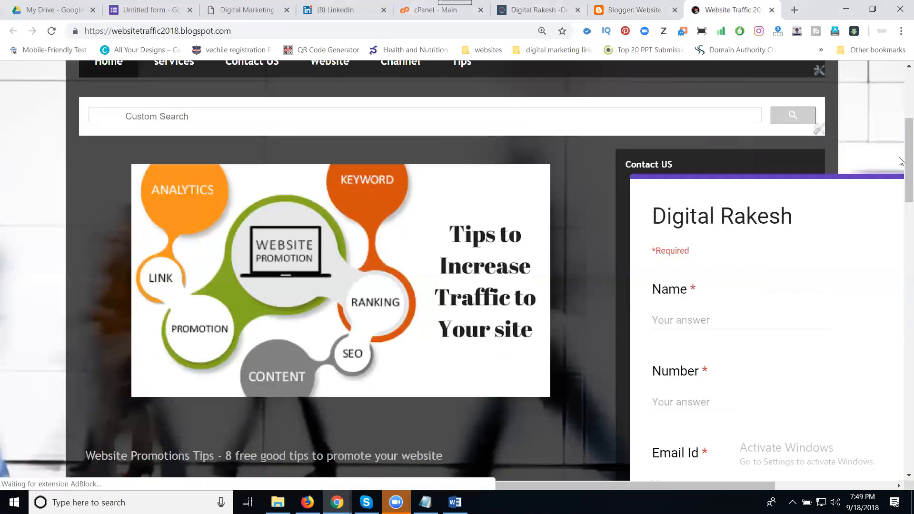
scroll(902, 200, "down", 5)
scroll(902, 224, "up", 7)
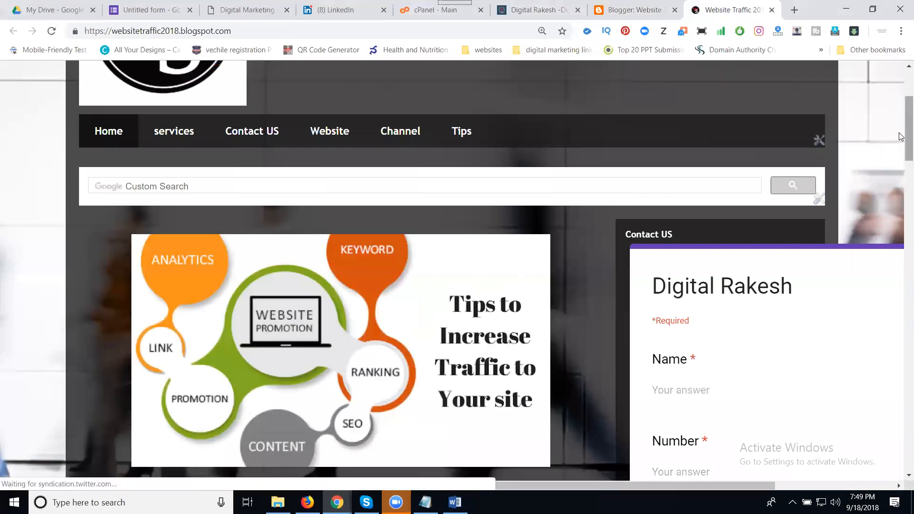
scroll(901, 226, "down", 8)
scroll(901, 226, "down", 4)
scroll(901, 191, "up", 9)
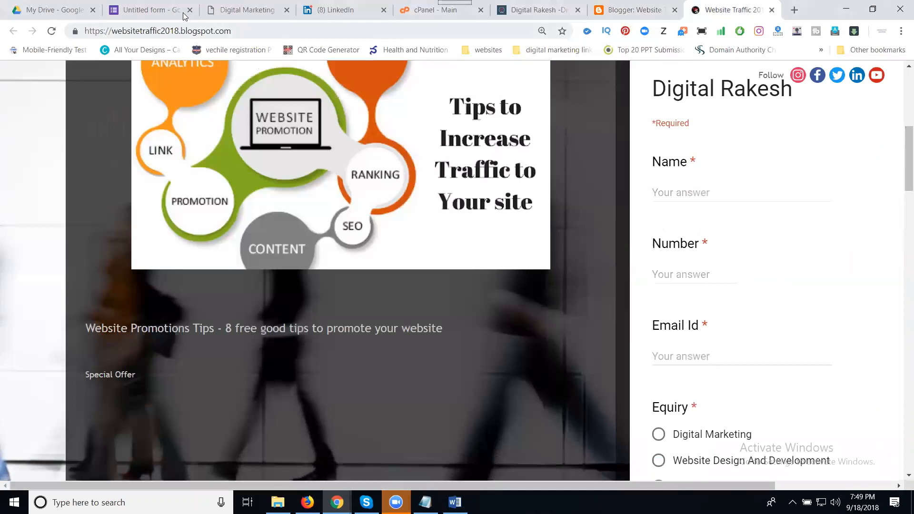
left_click(157, 8)
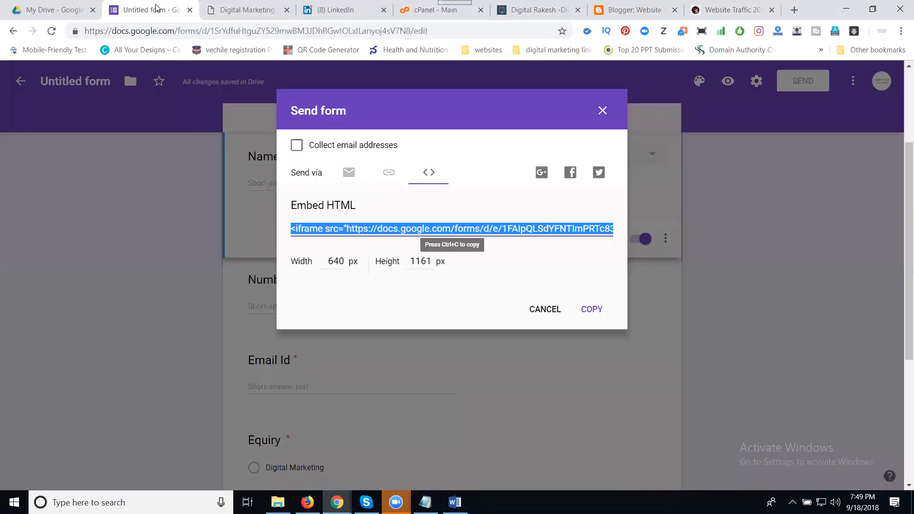
Change the embed width from 640 to 120 and the height to 1000, then select the new code.
double_click(341, 266)
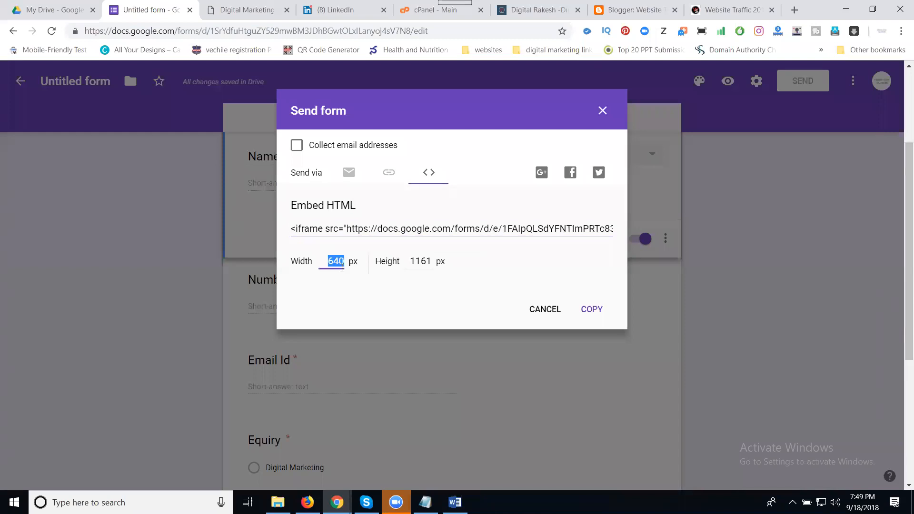
key("BackSpace")
type("120")
double_click(419, 262)
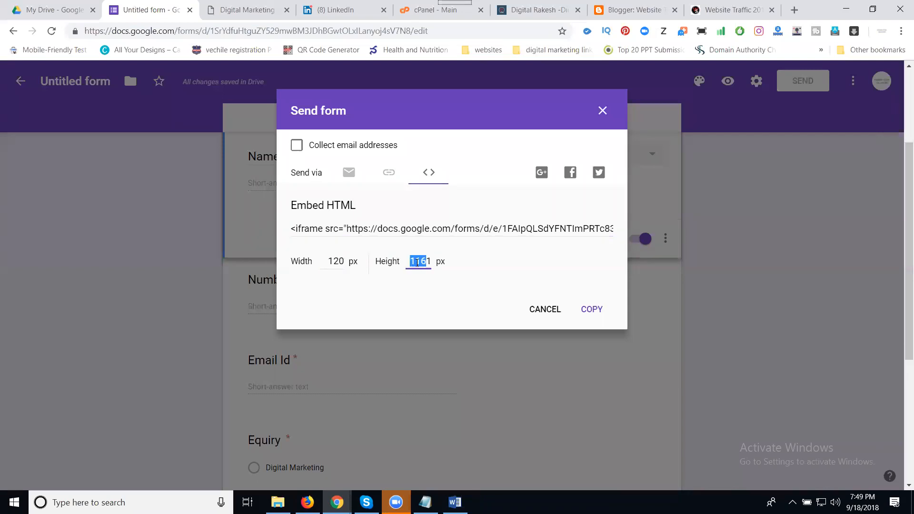
type("1000")
left_click(395, 176)
left_click(451, 228)
key("ctrl+c")
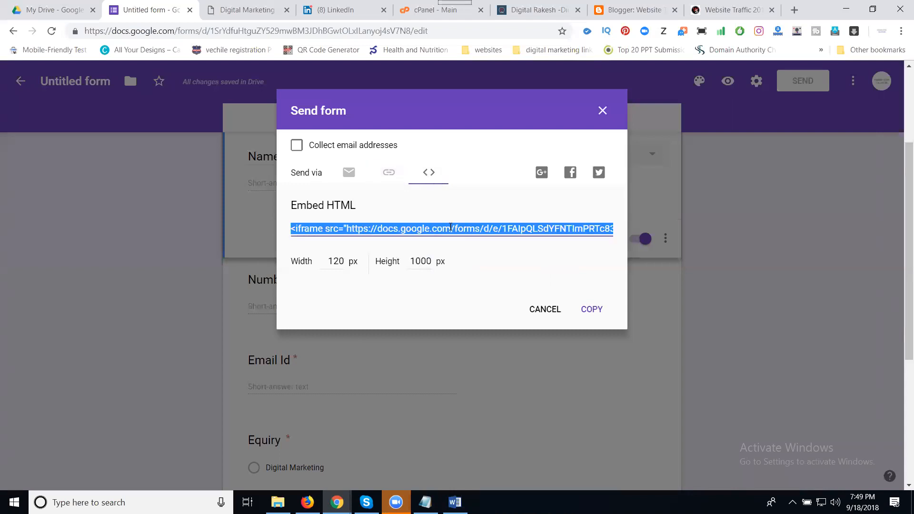
Replace the Contact US gadget's content with the resized 120 by 1000 embed code.
left_click(631, 10)
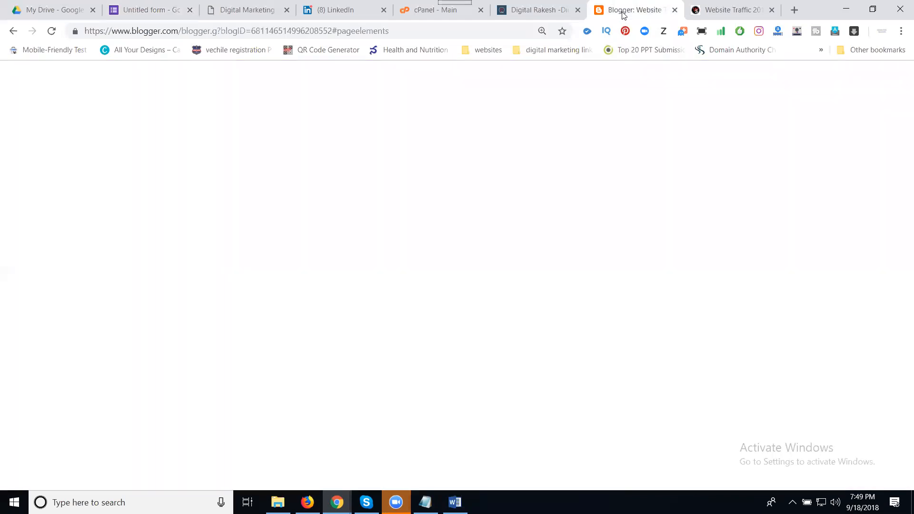
left_click(742, 280)
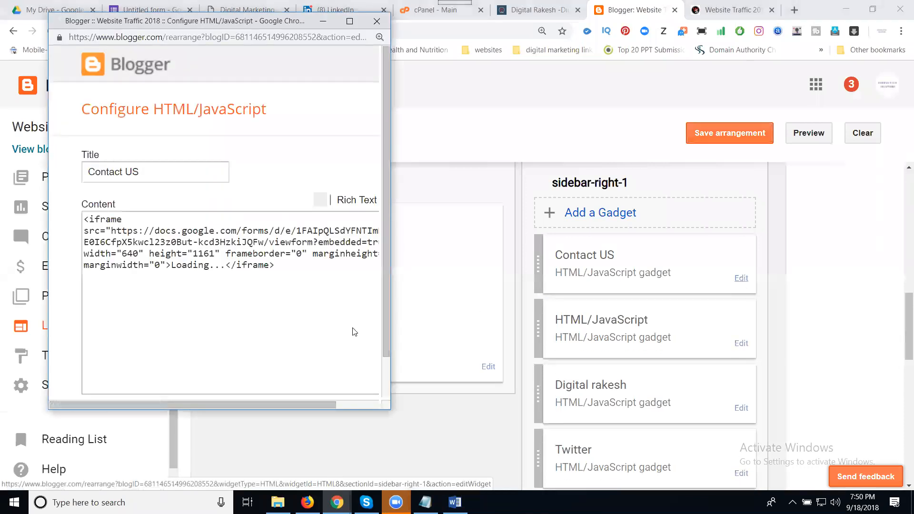
left_click(177, 253)
key("shift+Tab")
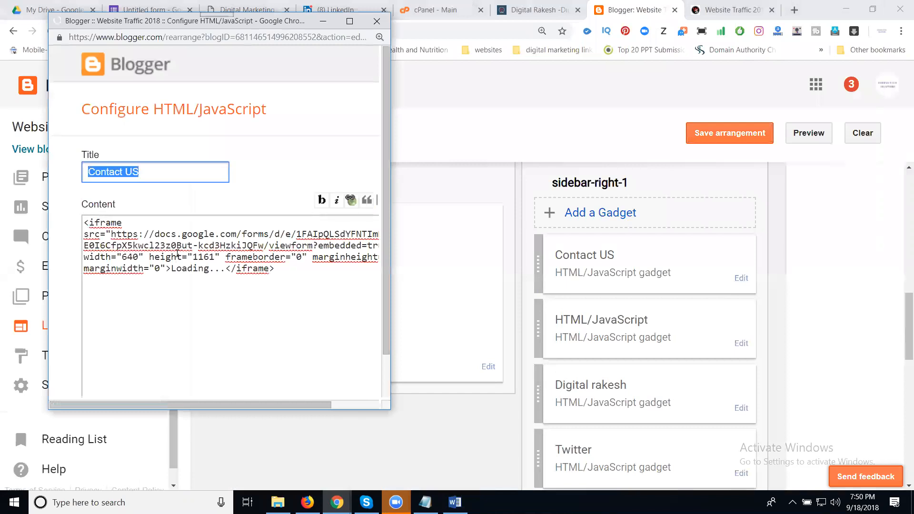
key("ctrl+v")
key("ctrl+z")
triple_click(177, 254)
key("ctrl+v")
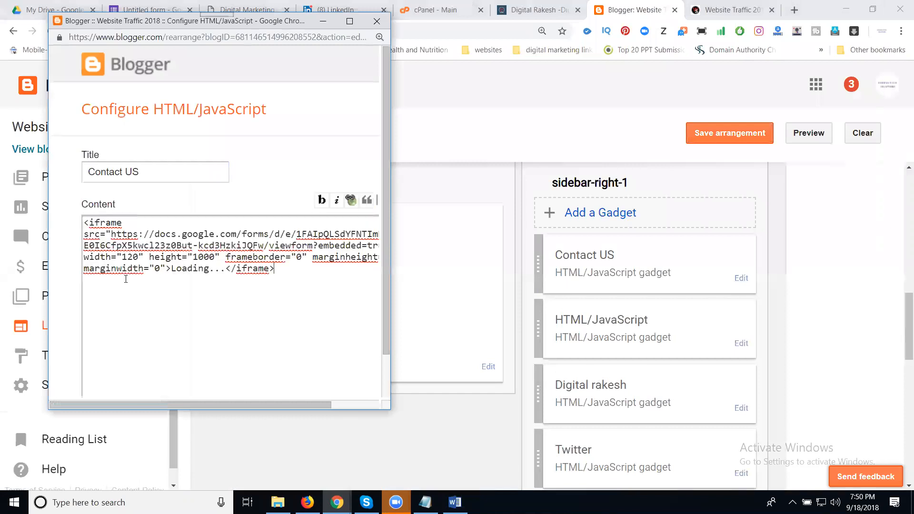
Save the Contact US gadget and the updated layout arrangement.
scroll(125, 286, "down", 1)
left_click(116, 373)
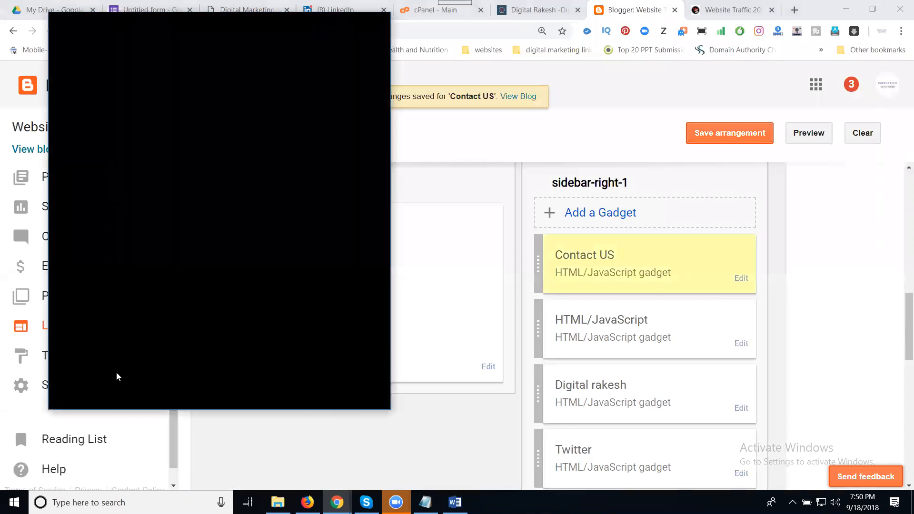
left_click(714, 134)
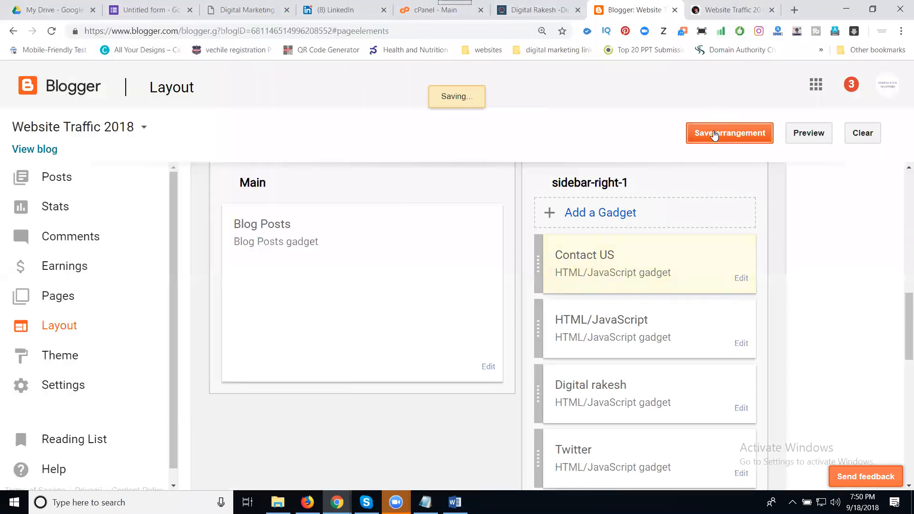
left_click(728, 9)
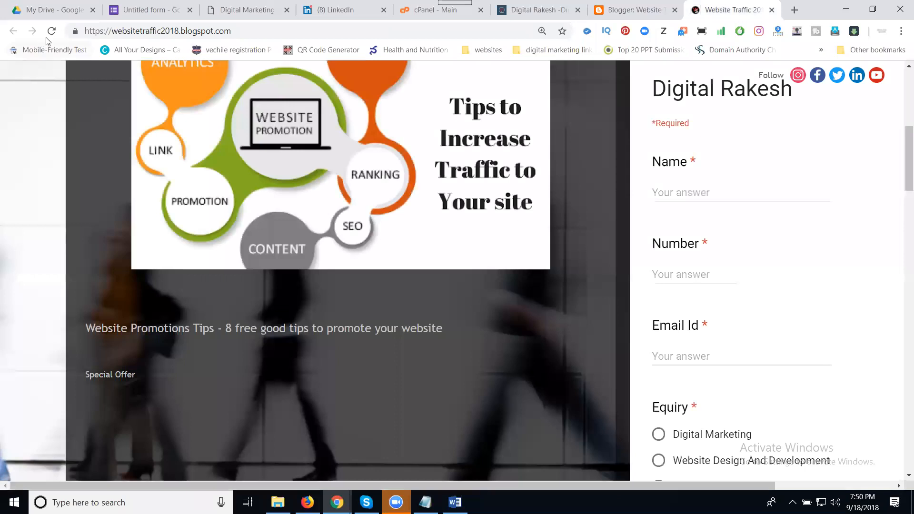
Reload the live blog to view the narrow 120-px form, then return to Layout.
left_click(52, 31)
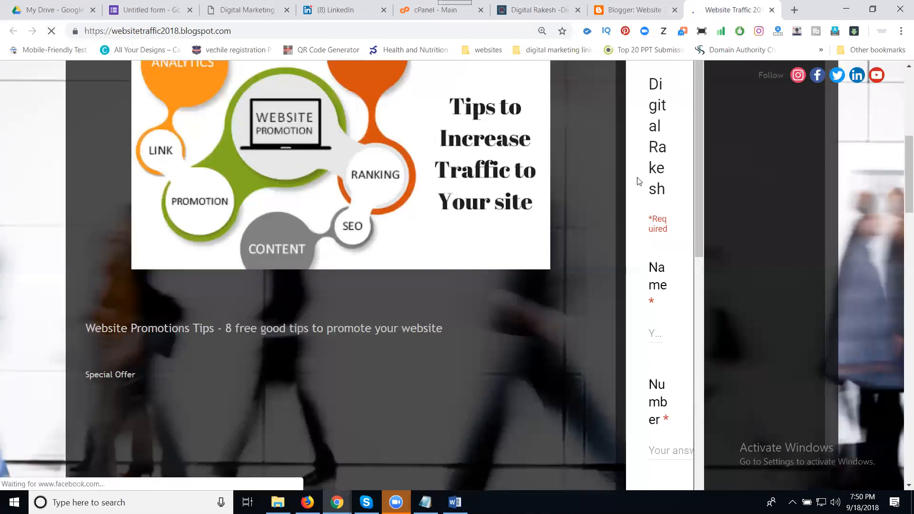
left_click(624, 11)
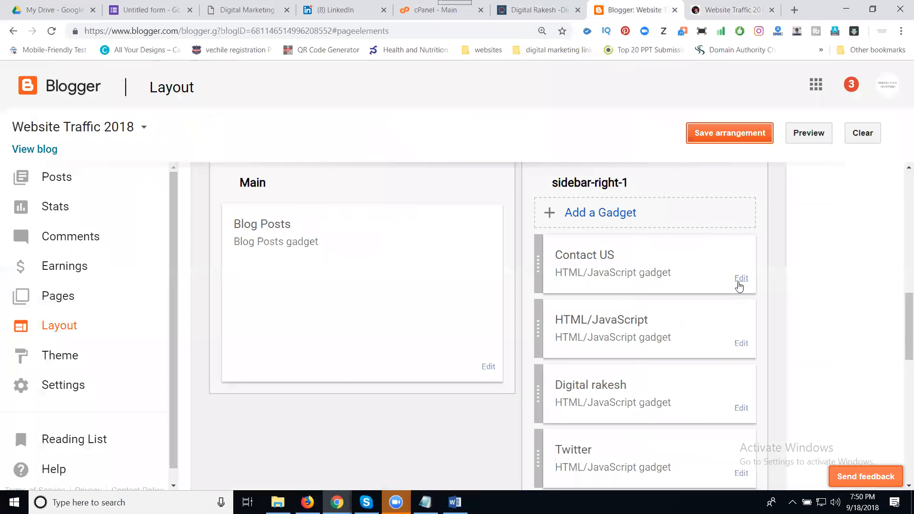
Change the Contact US gadget's form width from 120 to 250 and save the layout.
left_click(742, 280)
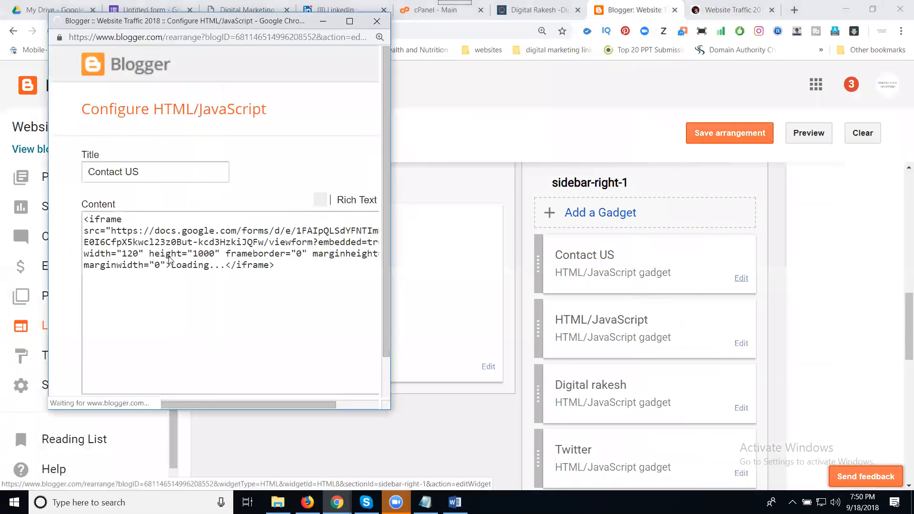
left_click(131, 254)
double_click(129, 256)
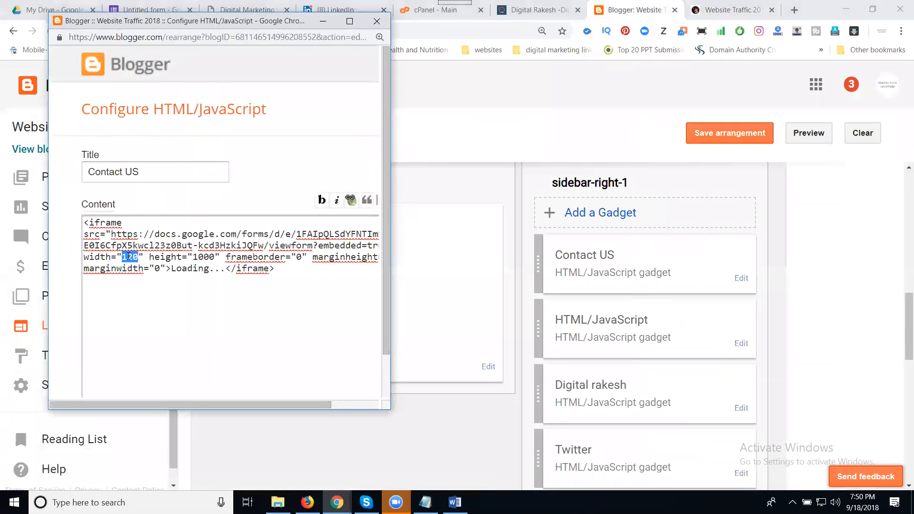
type("250")
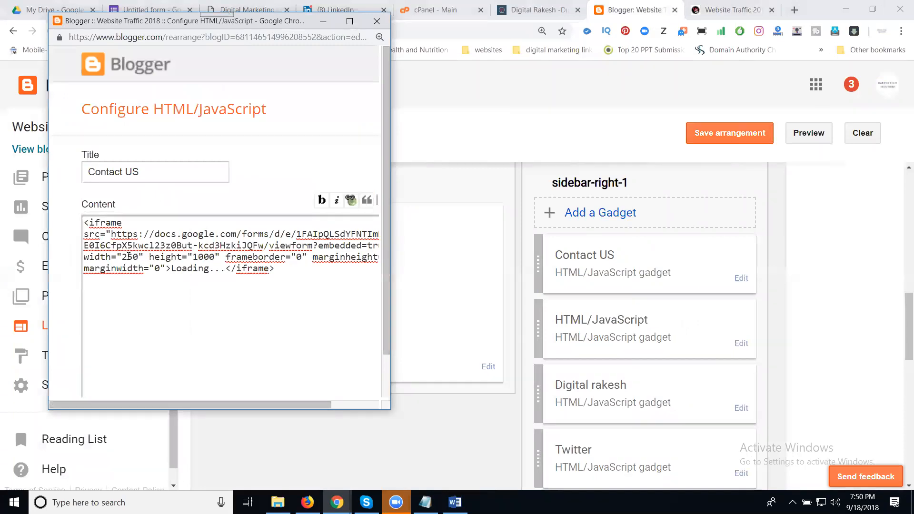
scroll(129, 256, "down", 1)
left_click(109, 373)
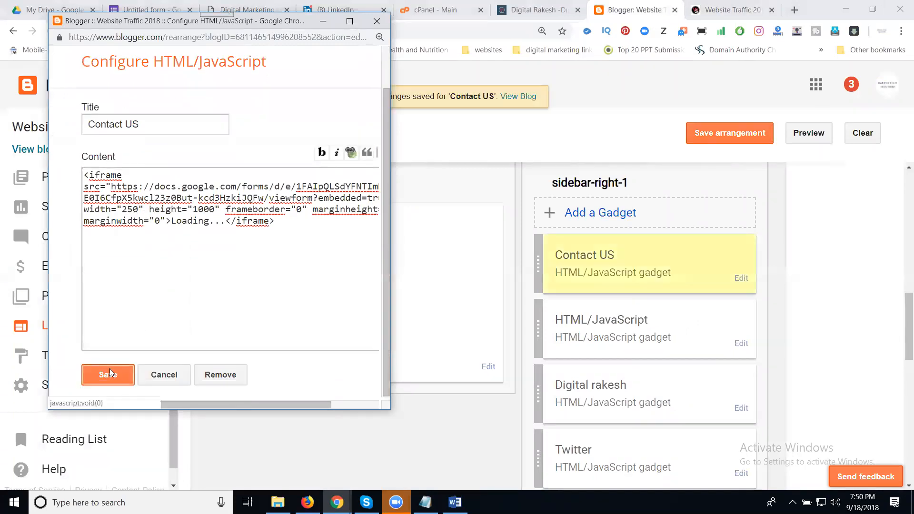
left_click(710, 134)
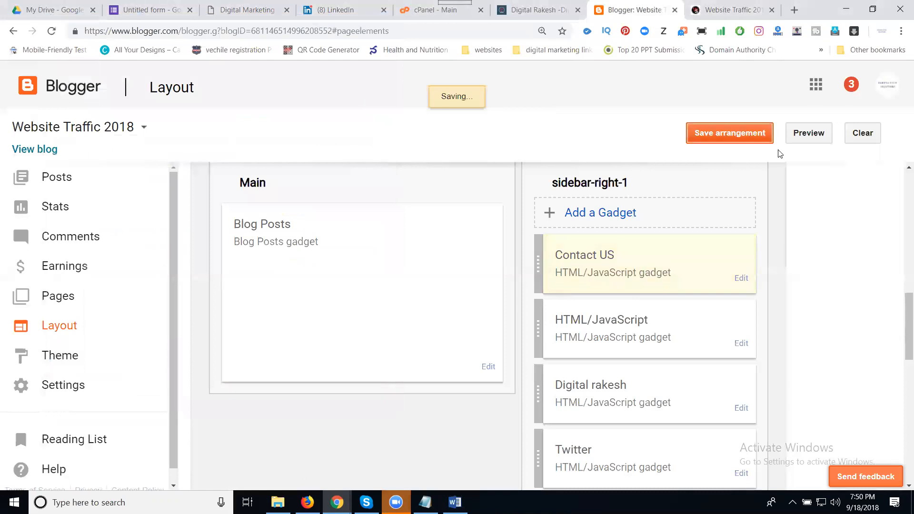
left_click(724, 10)
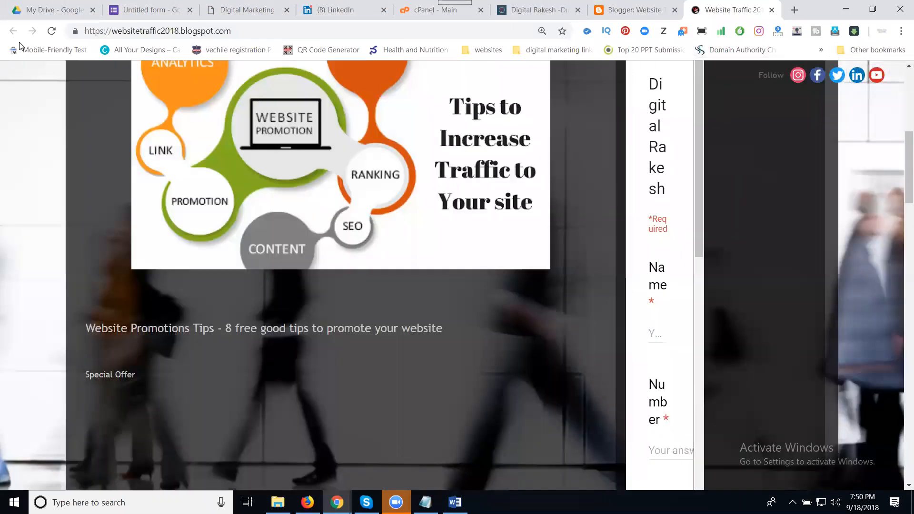
Reload the live blog and scroll through the wider 250-px Contact US form.
left_click(52, 31)
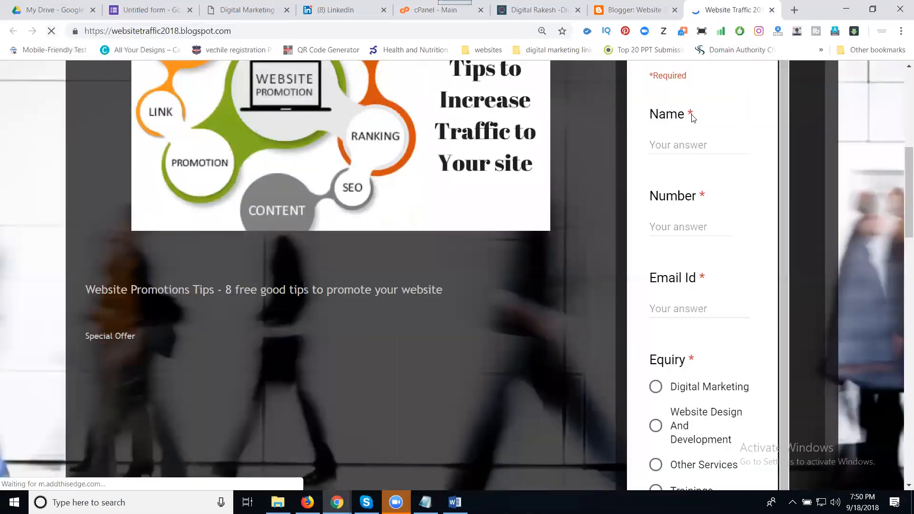
scroll(673, 281, "up", 1)
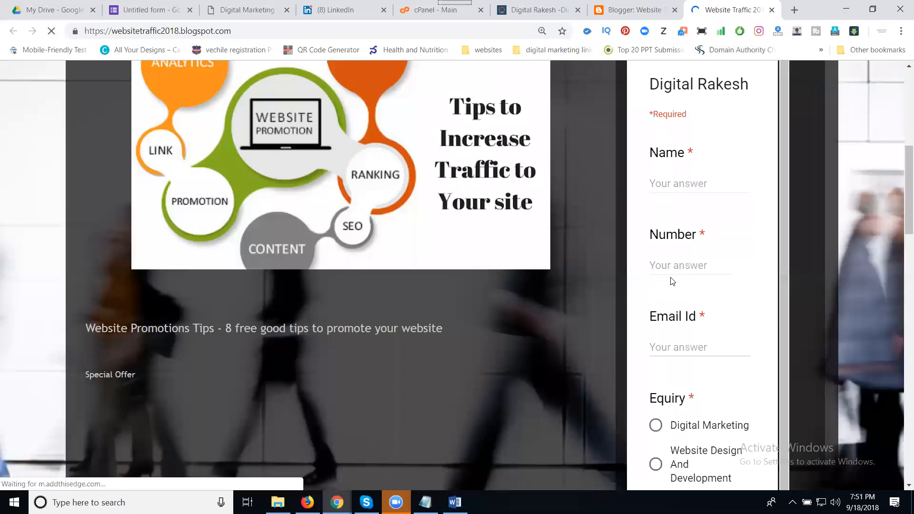
scroll(673, 278, "down", 5)
scroll(673, 268, "down", 3)
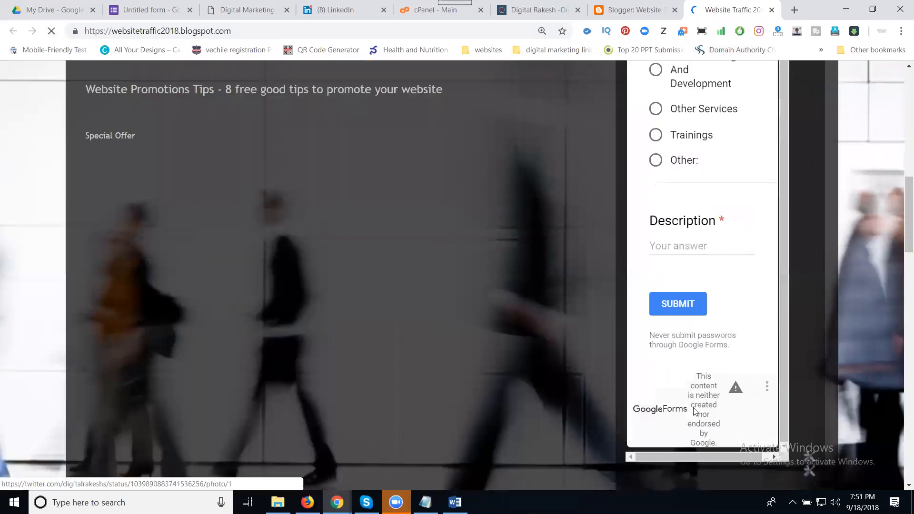
scroll(693, 385, "down", 3)
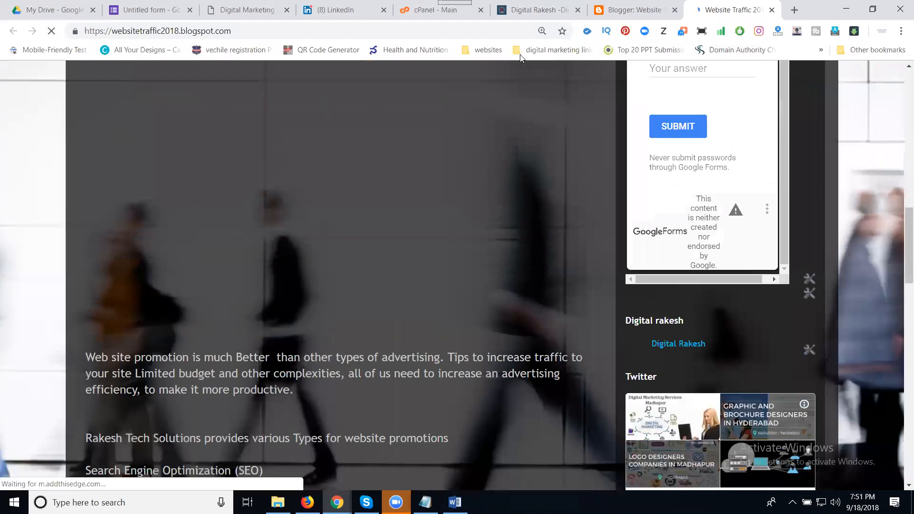
left_click(154, 6)
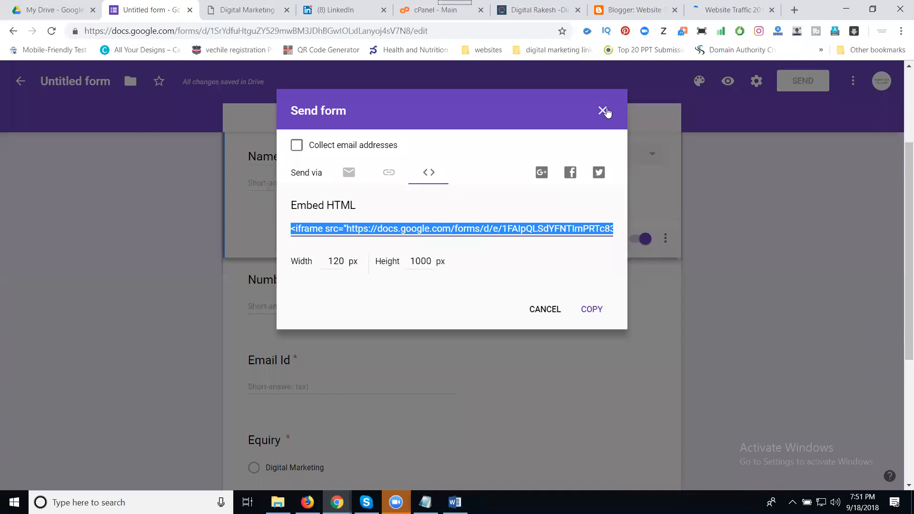
From the Responses tab, create a new responses spreadsheet named 'digital rakesh blogs'.
left_click(604, 111)
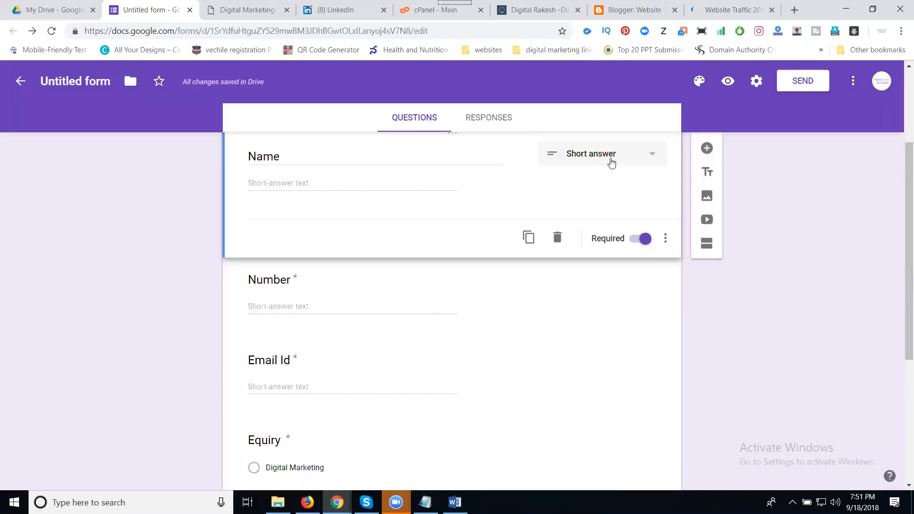
left_click(490, 120)
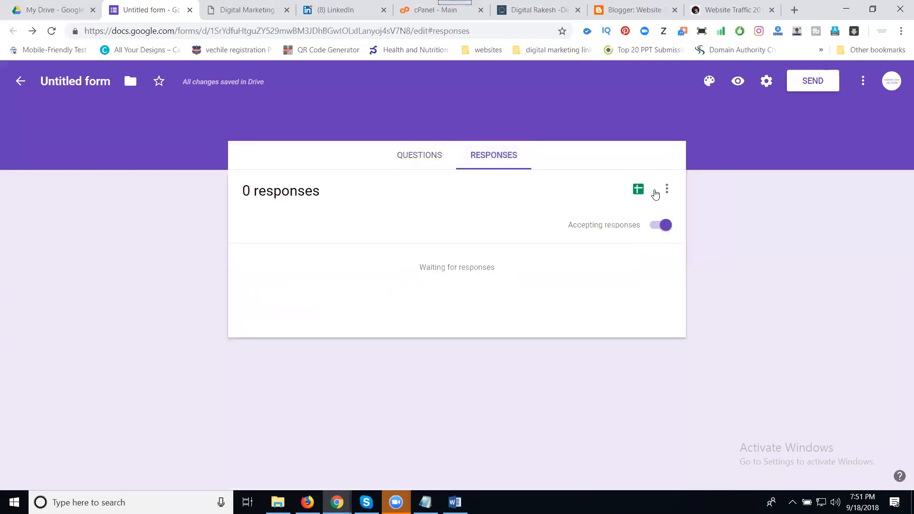
left_click(639, 193)
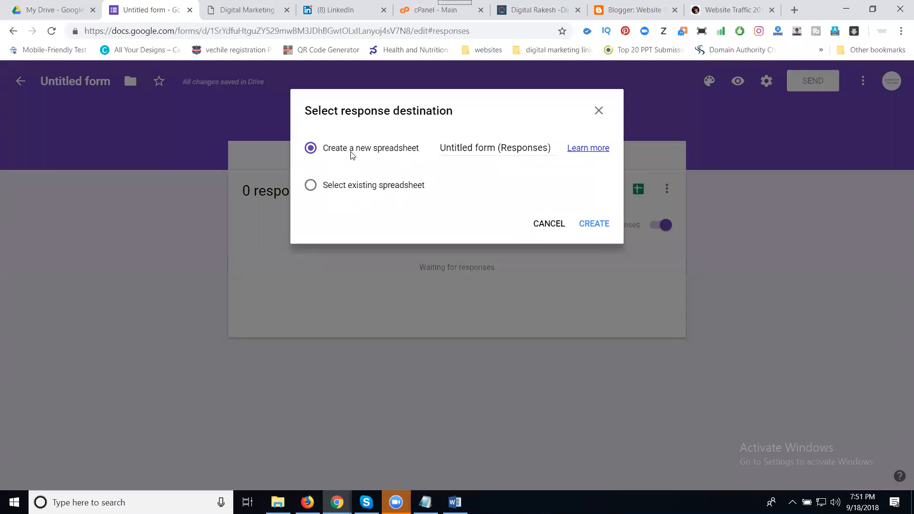
triple_click(469, 148)
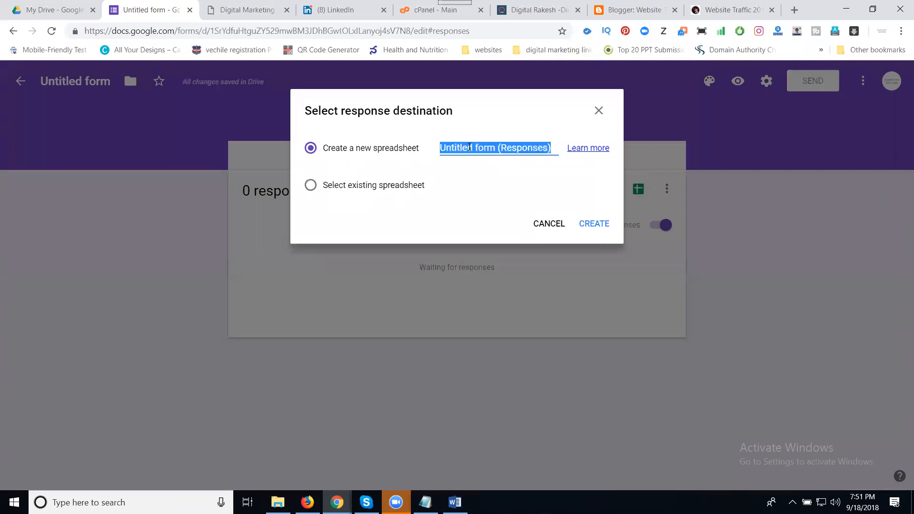
type("digital rakesh")
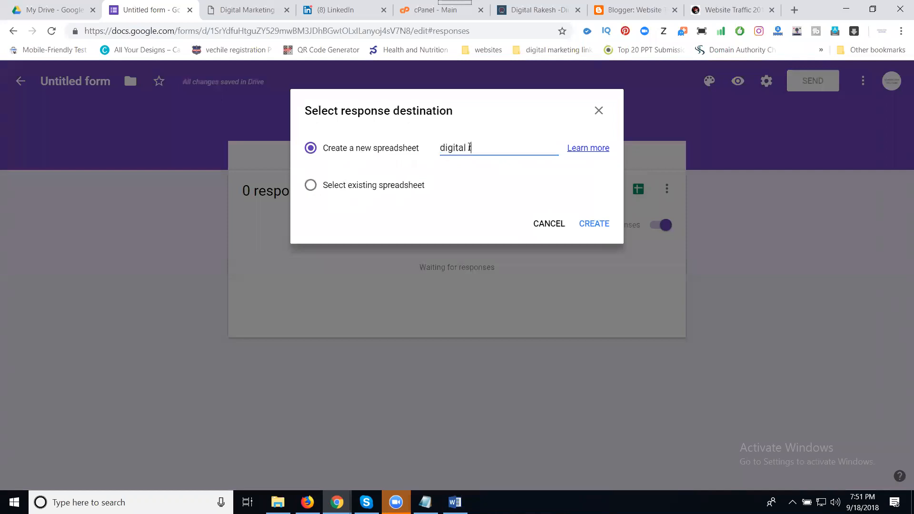
type(" blogs")
left_click(599, 226)
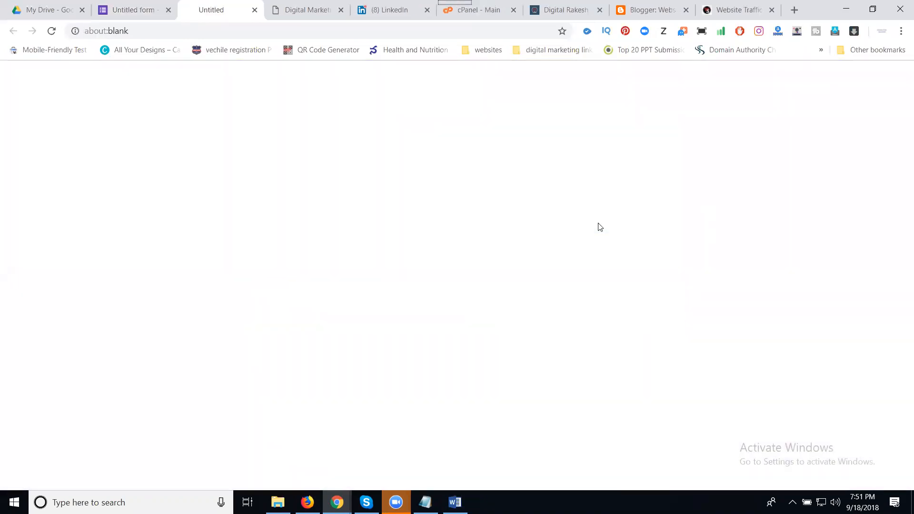
Scroll the live blog's embedded Digital Rakesh form down to its SUBMIT button.
left_click(719, 11)
scroll(602, 196, "up", 10)
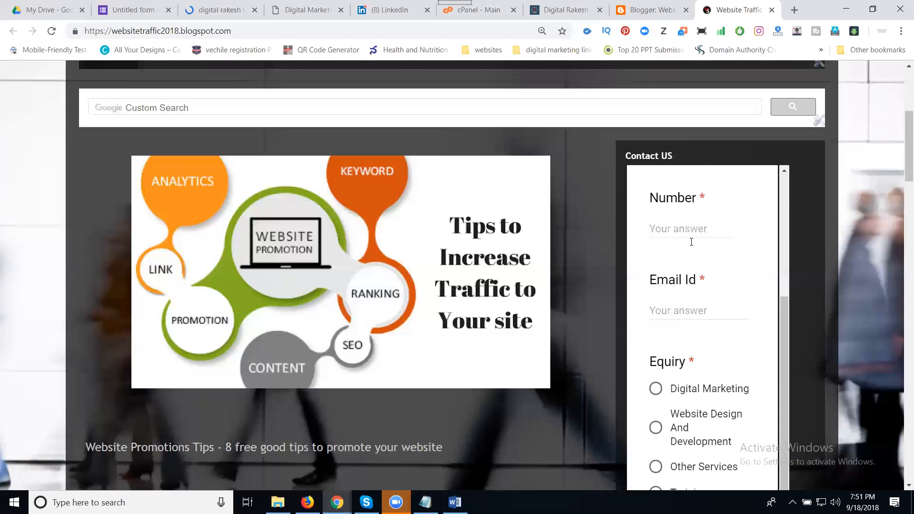
scroll(727, 259, "up", 3)
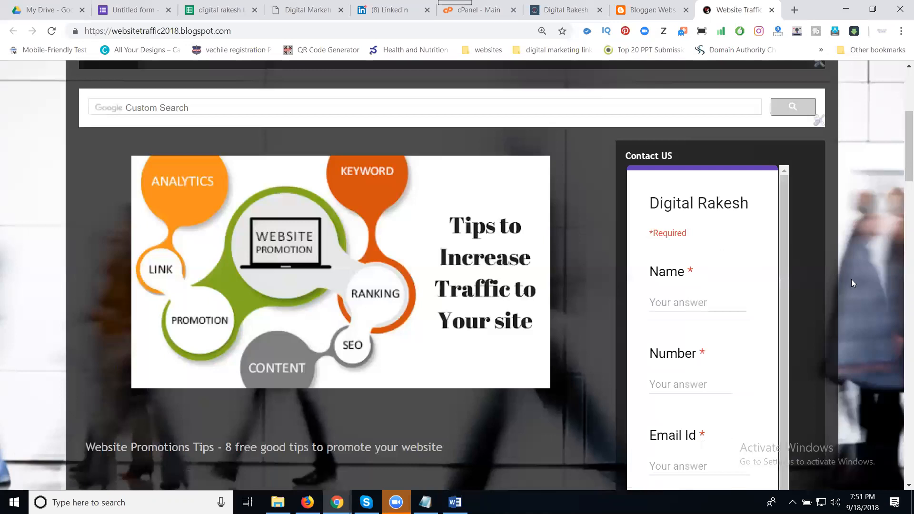
scroll(831, 286, "down", 6)
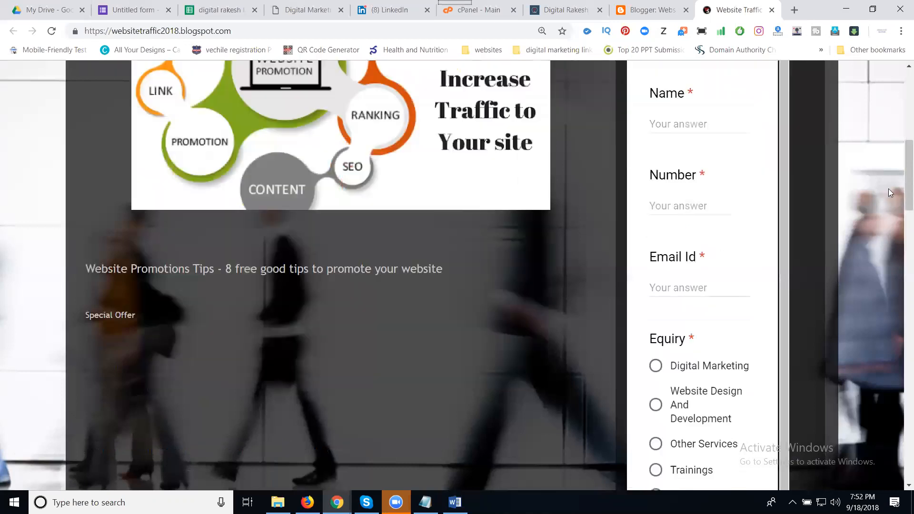
scroll(724, 351, "down", 1)
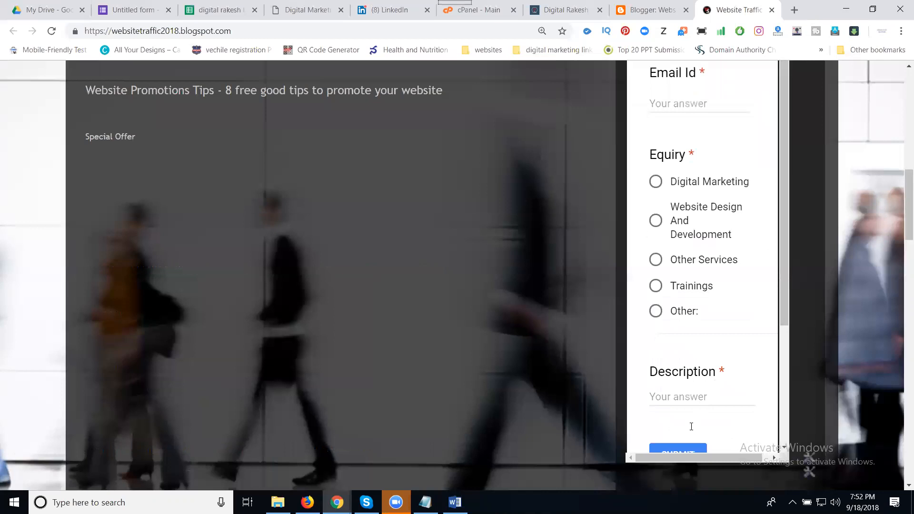
scroll(690, 428, "down", 2)
Attempt an empty submission, then fill in a test Name and replace the invalid Number entry with a numeric test phone number.
left_click(676, 352)
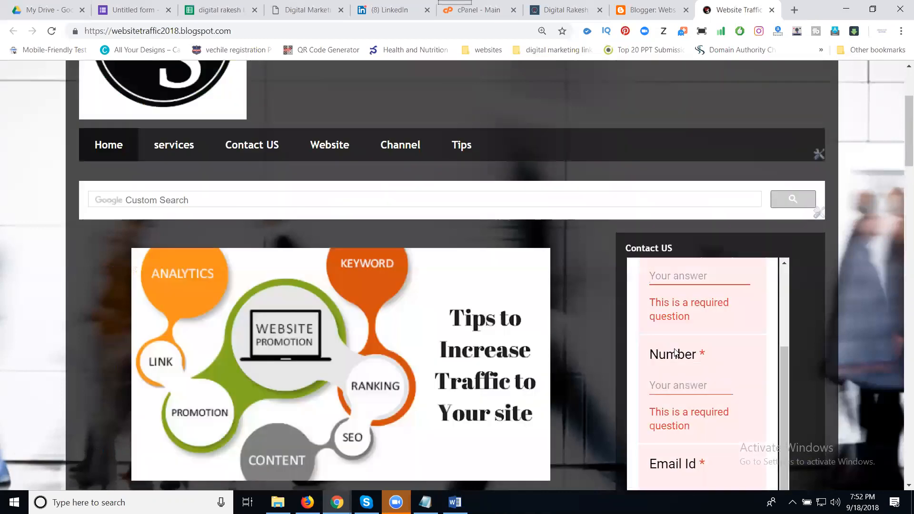
type("dr")
left_click(676, 349)
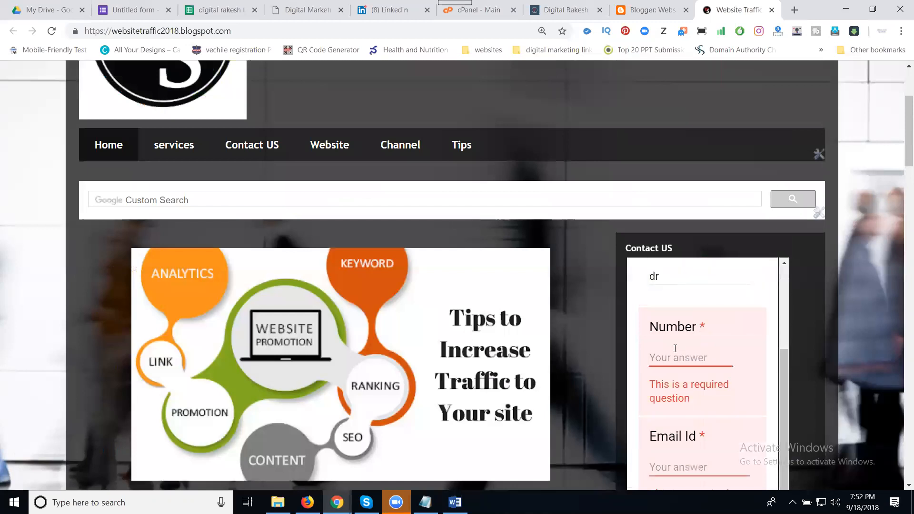
type("cdvfdv")
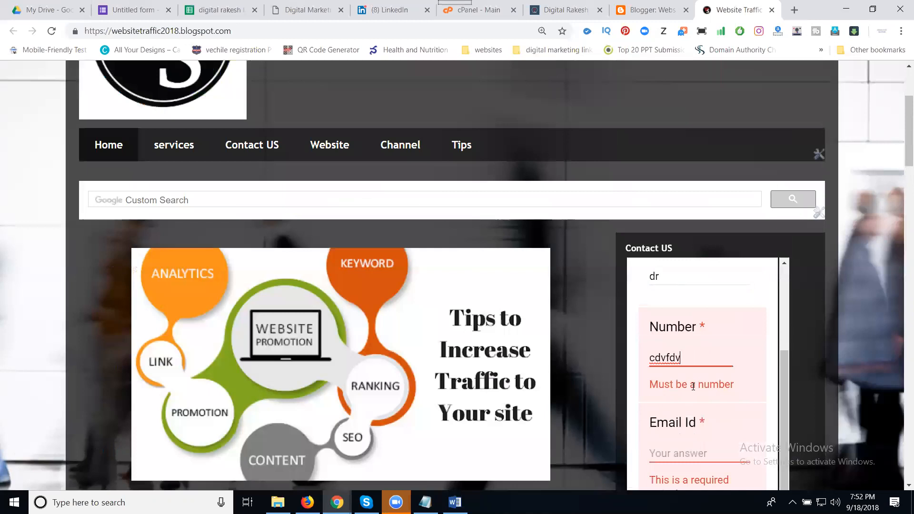
scroll(694, 387, "down", 1)
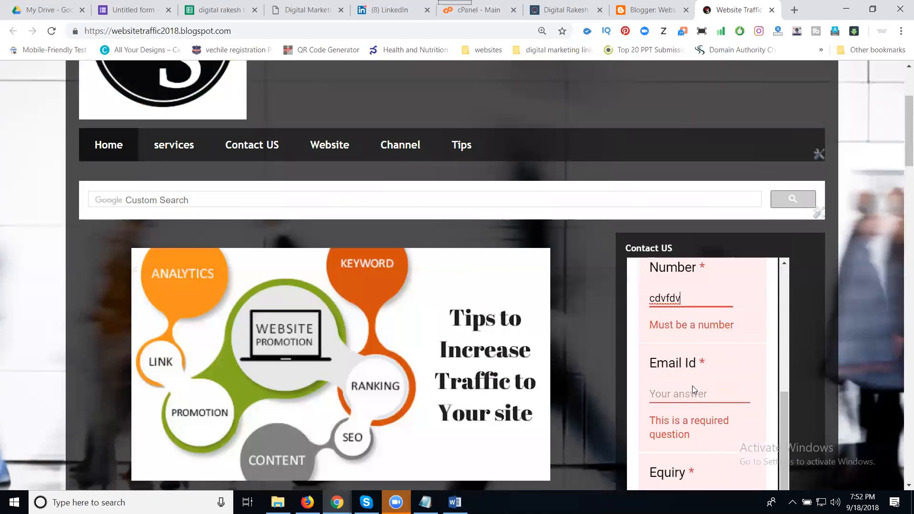
double_click(681, 296)
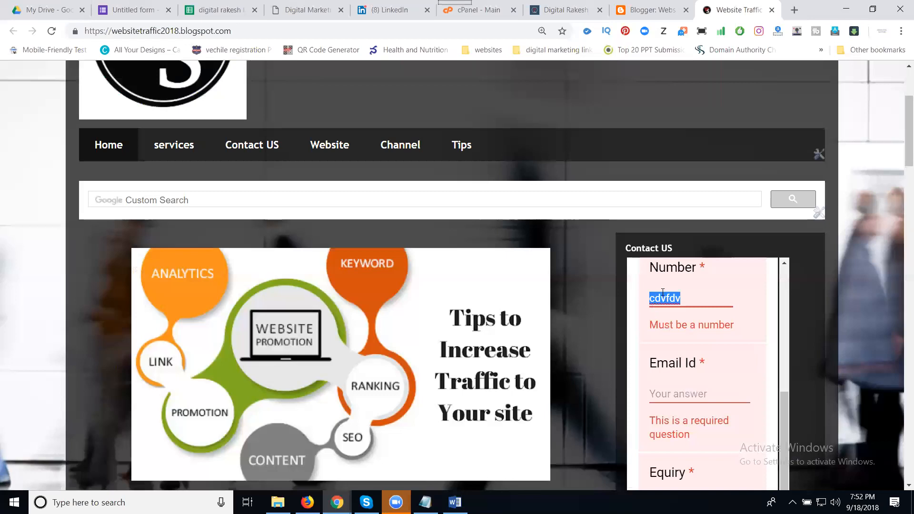
left_click(670, 299)
double_click(670, 299)
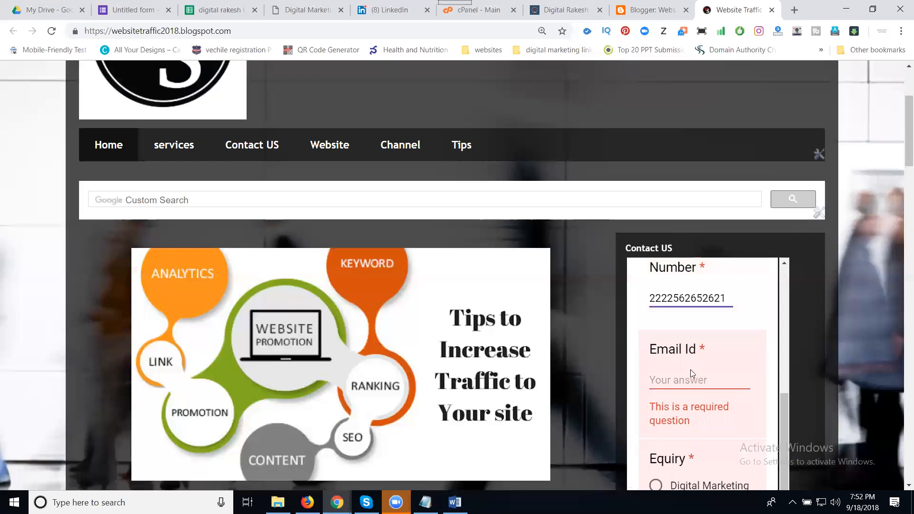
Enter a test Email Id, choose Digital Marketing, add description 'scscw', and submit the response.
left_click(684, 383)
type("xscs")
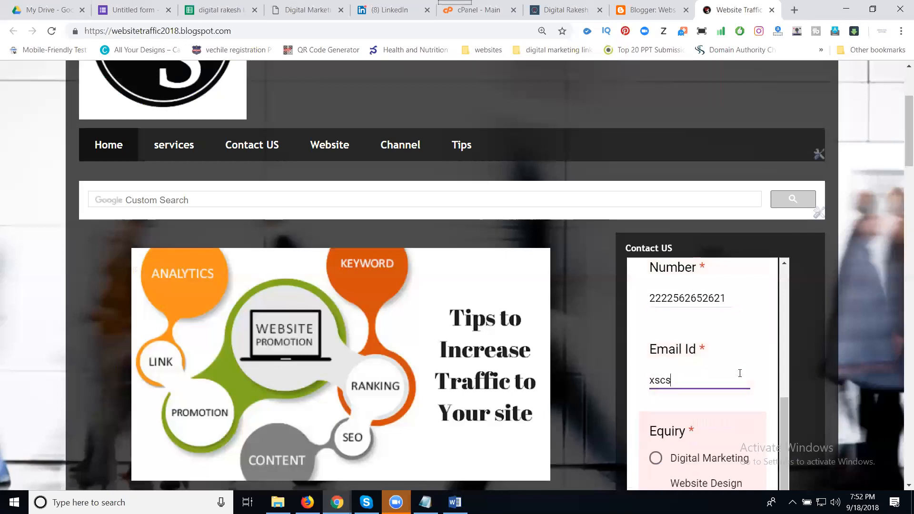
left_click(634, 365)
scroll(649, 363, "down", 1)
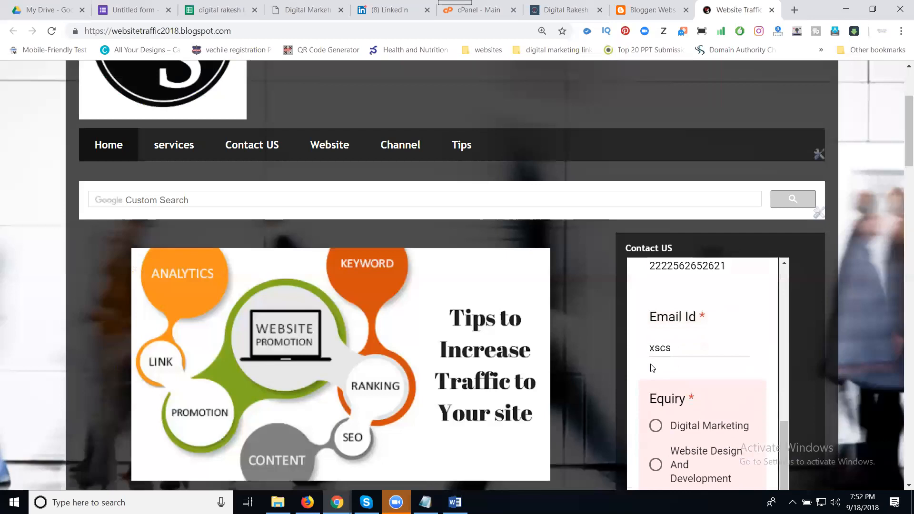
left_click(674, 429)
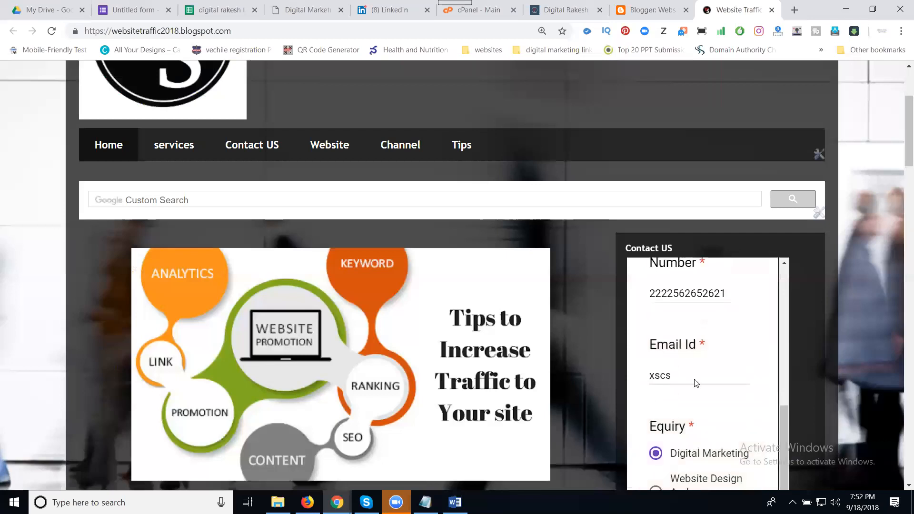
scroll(695, 379, "down", 6)
left_click(697, 374)
type("scscw")
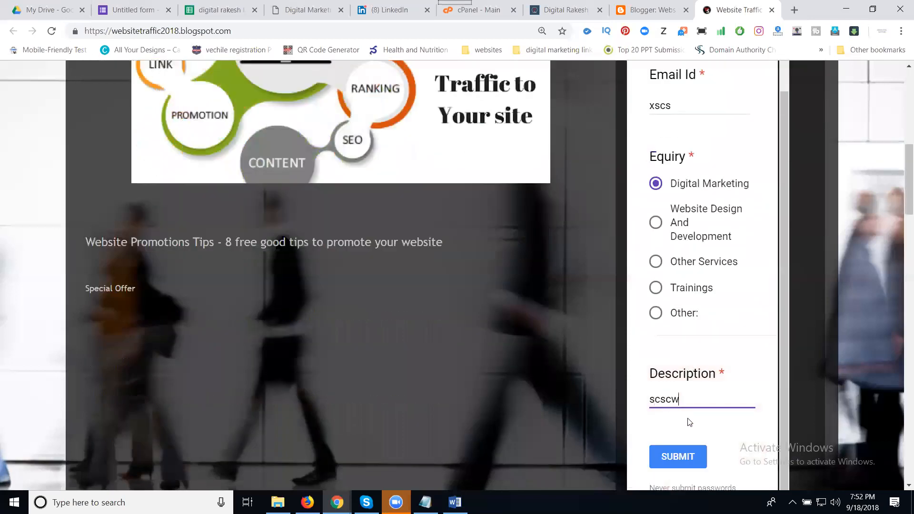
left_click(680, 452)
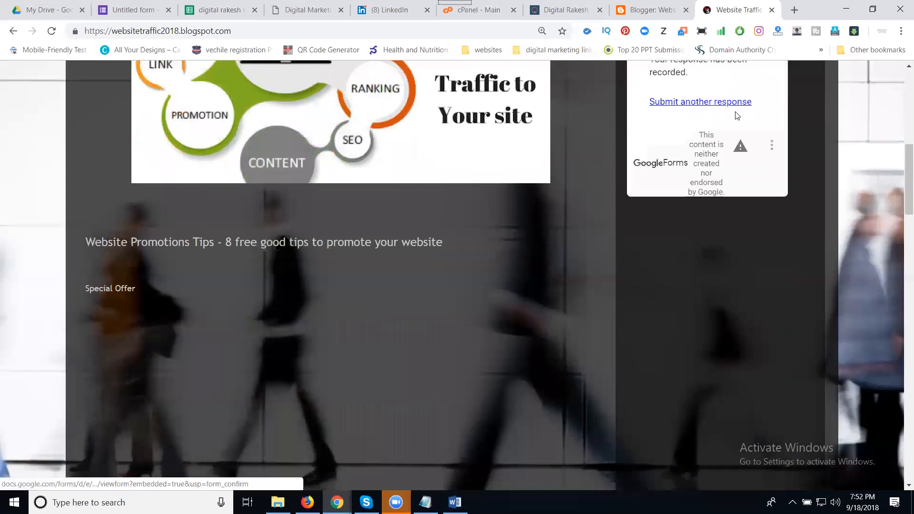
Switch to the 'digital rakesh blogs' responses spreadsheet to check for the new test response row.
left_click(209, 11)
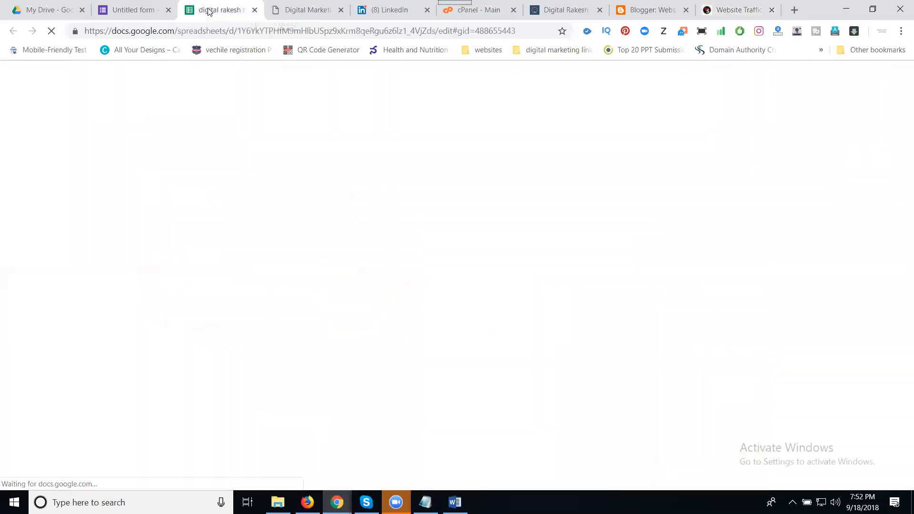